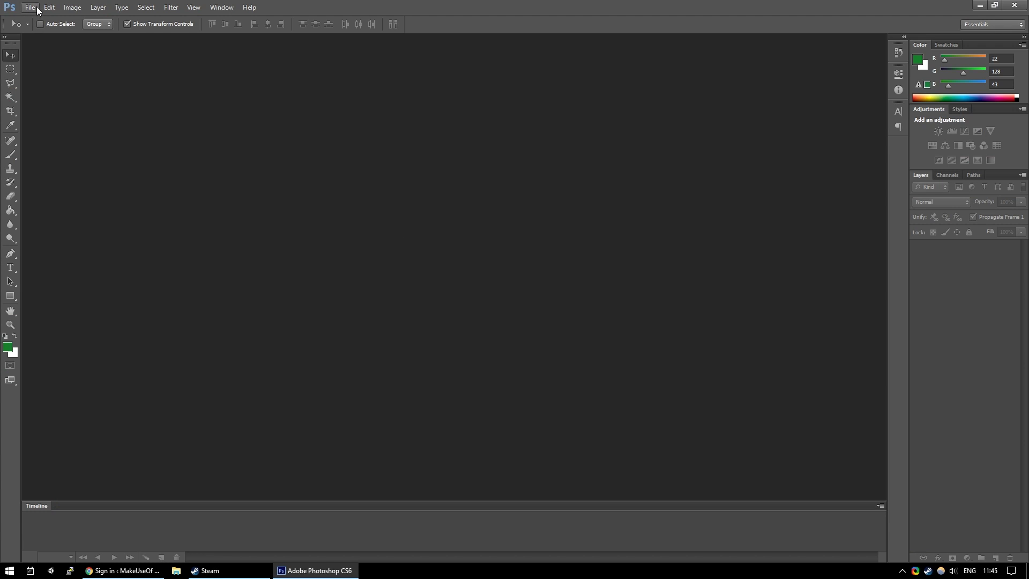
# - Create a blank 1920 × 1080 px, 72 ppi RGB document with a white Background layer
pyautogui.click(36, 10)
pyautogui.click(35, 19)
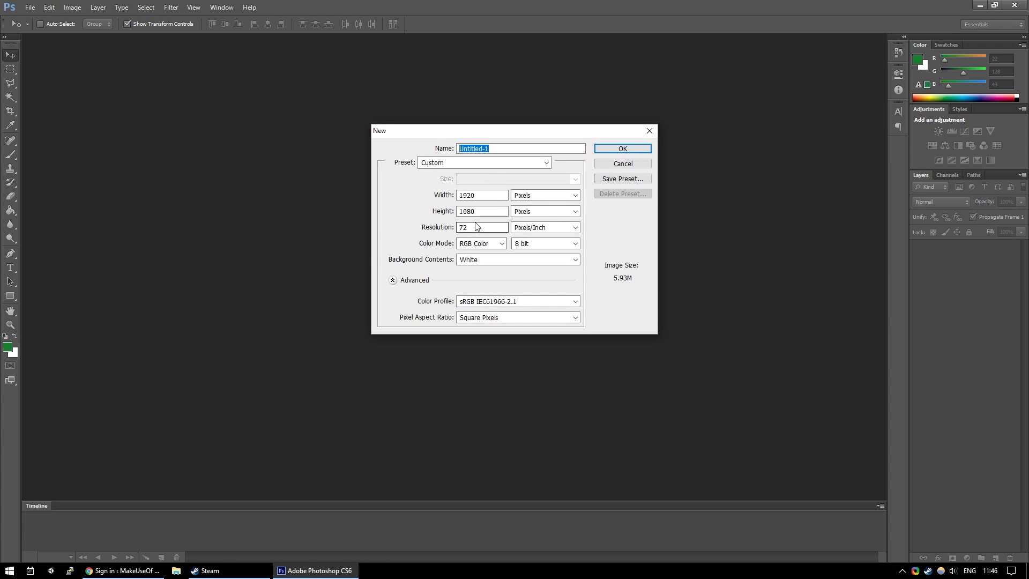
pyautogui.click(608, 150)
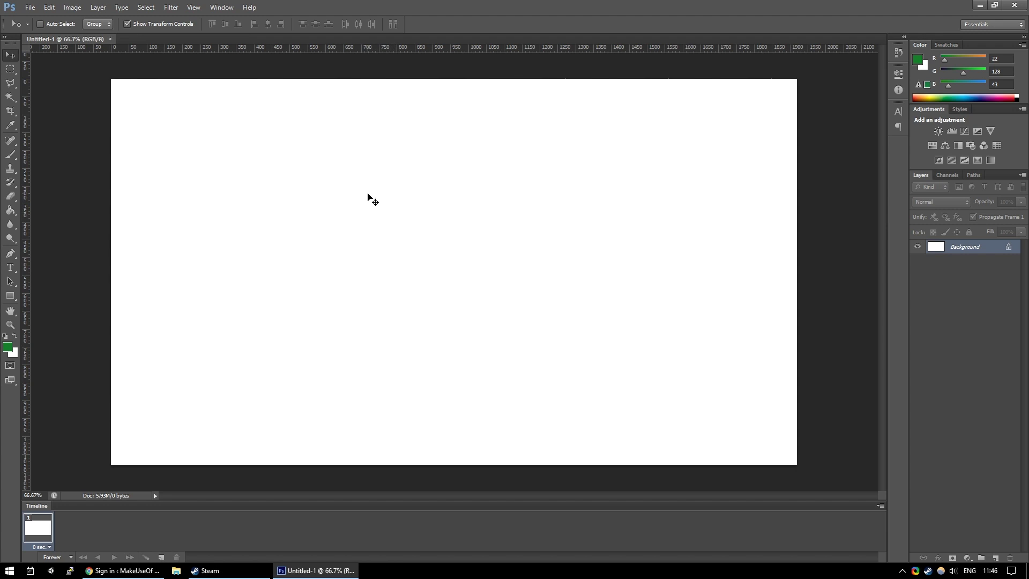
# - Place the vlc_2018-03-07_11-22-13 screenshot and scale it to cover the entire 1920 × 1080 canvas
pyautogui.click(30, 8)
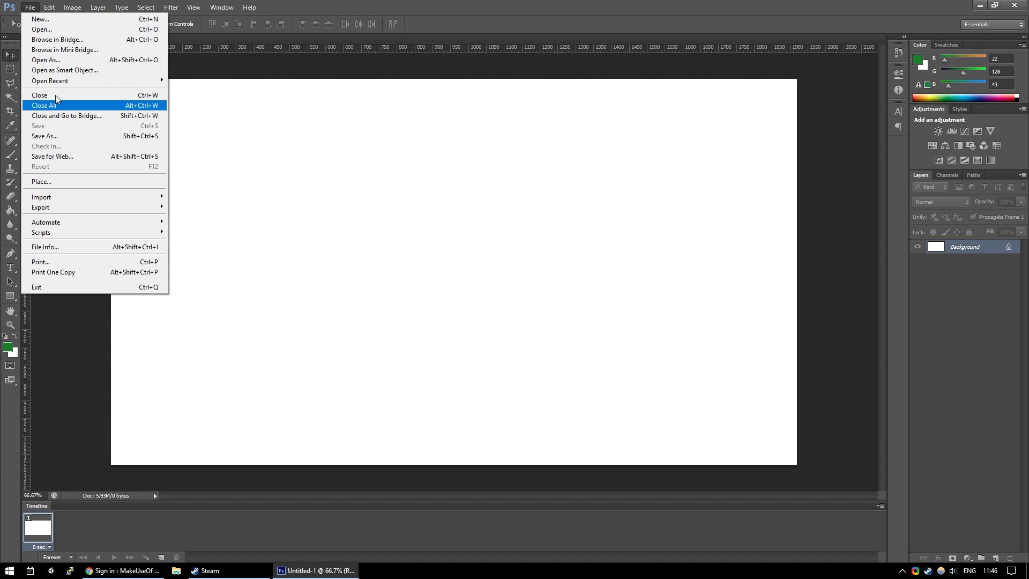
pyautogui.click(60, 181)
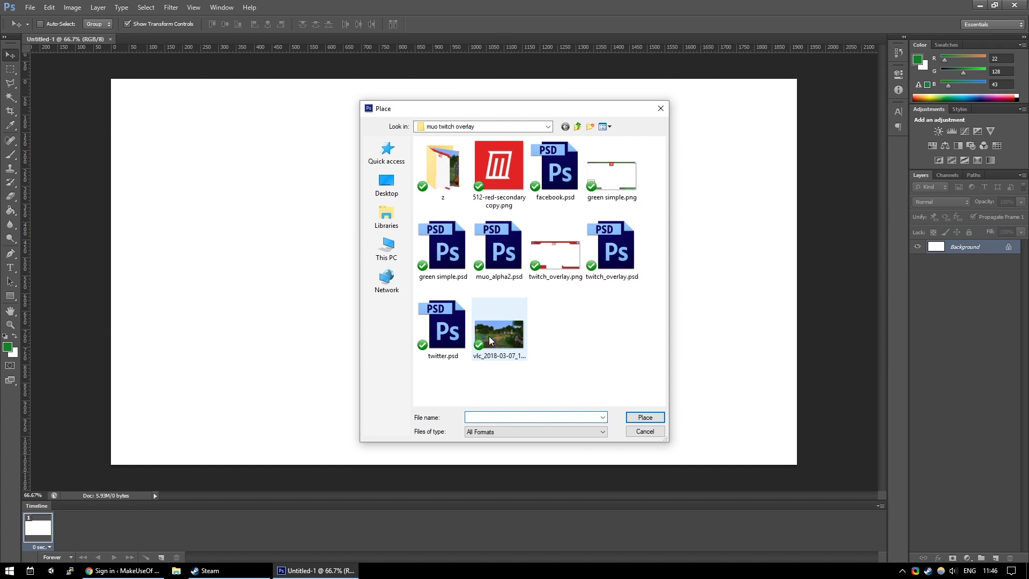
pyautogui.doubleClick(489, 341)
pyautogui.moveTo(432, 196); pyautogui.dragTo(347, 146)
pyautogui.moveTo(626, 369); pyautogui.dragTo(796, 465)
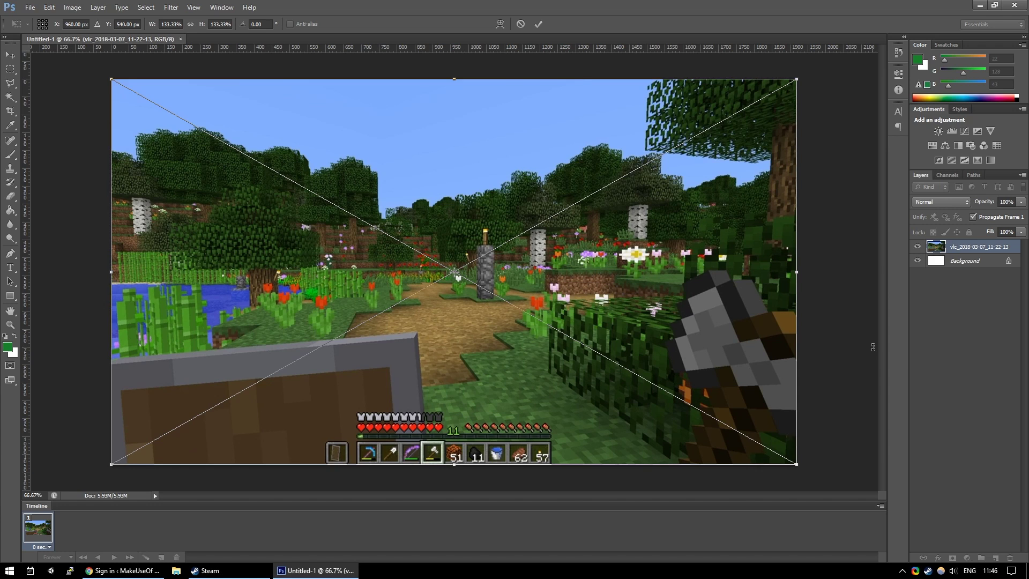
pyautogui.press('Return')
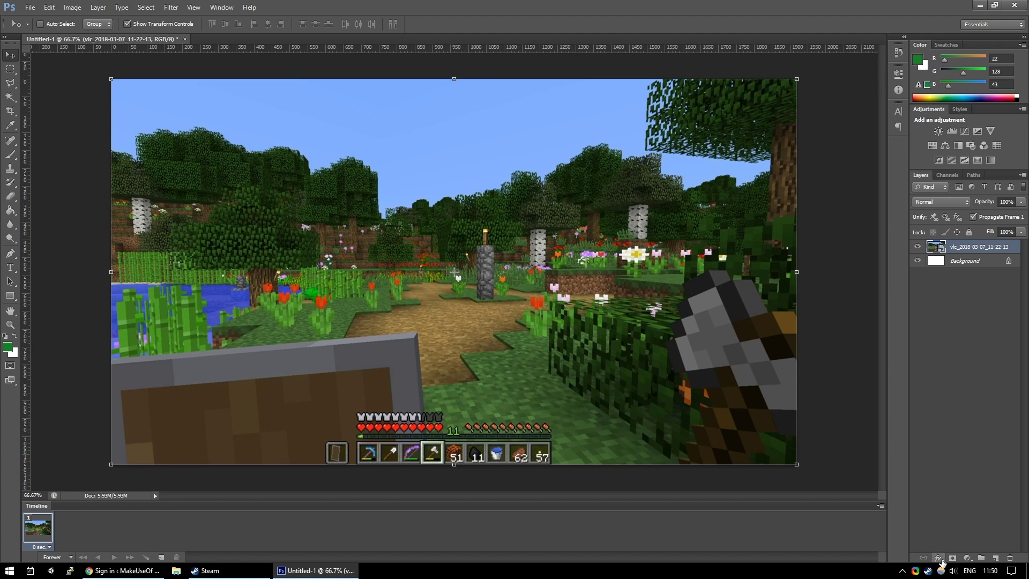
# - On a new Layer 1, draw a green rectangle band spanning the full canvas width at the top
pyautogui.click(1000, 559)
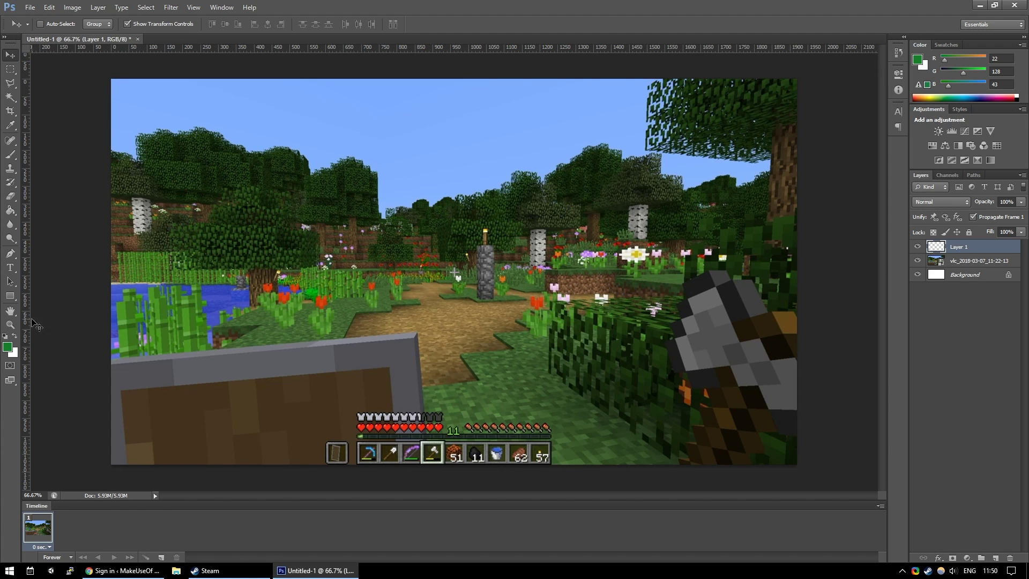
pyautogui.click(10, 297)
pyautogui.rightClick(268, 129)
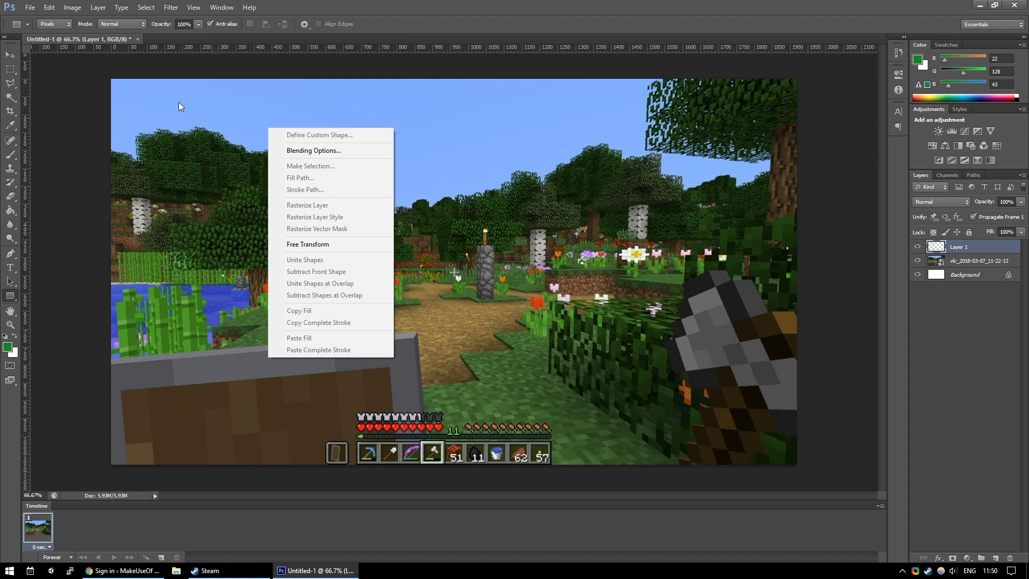
pyautogui.click(119, 96)
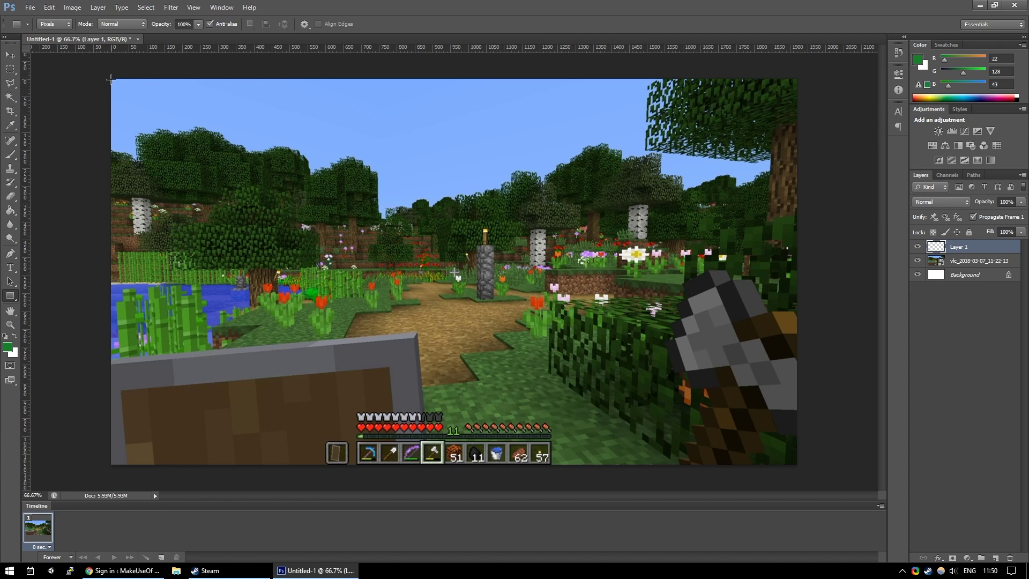
pyautogui.moveTo(110, 77); pyautogui.dragTo(801, 103)
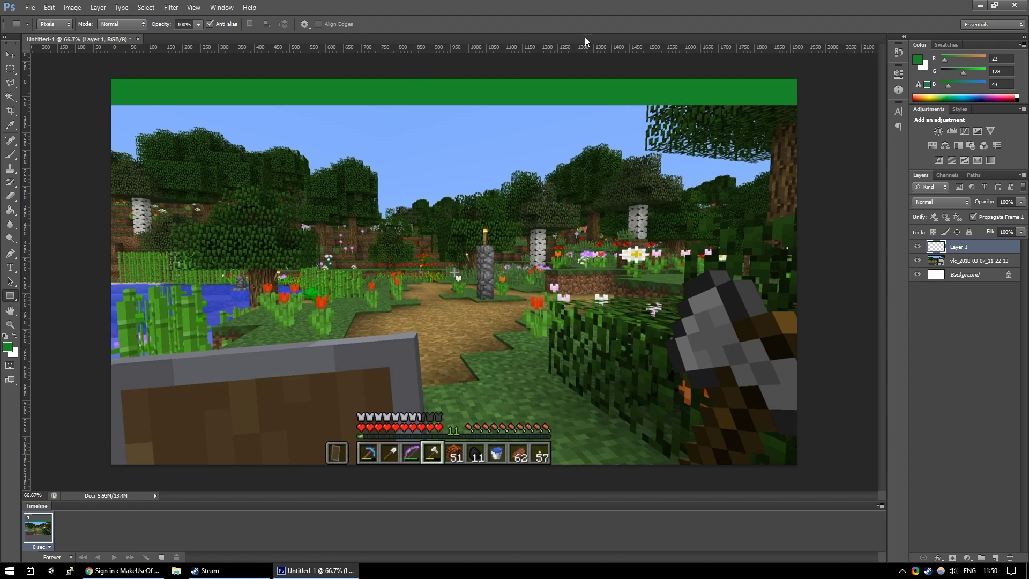
pyautogui.click(10, 54)
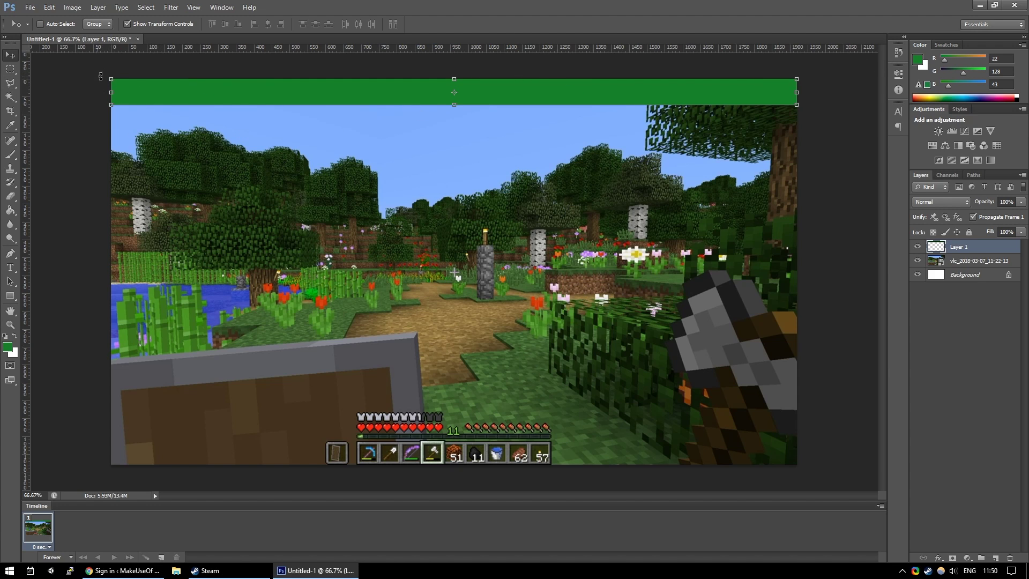
# - Add a 13 px dark red (72000d) Stroke layer style to the green bar's layer
pyautogui.rightClick(966, 249)
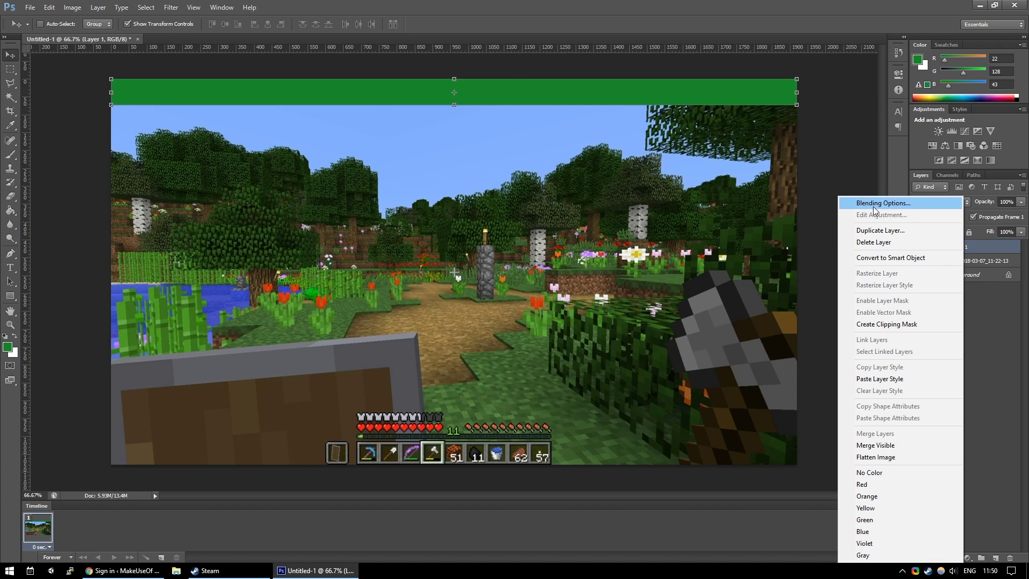
pyautogui.click(869, 204)
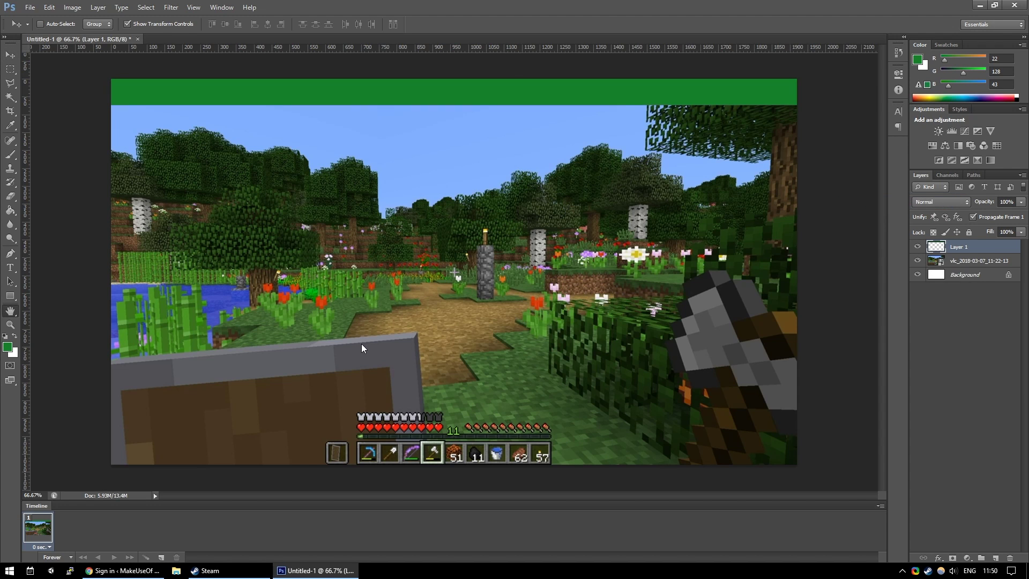
pyautogui.click(550, 335)
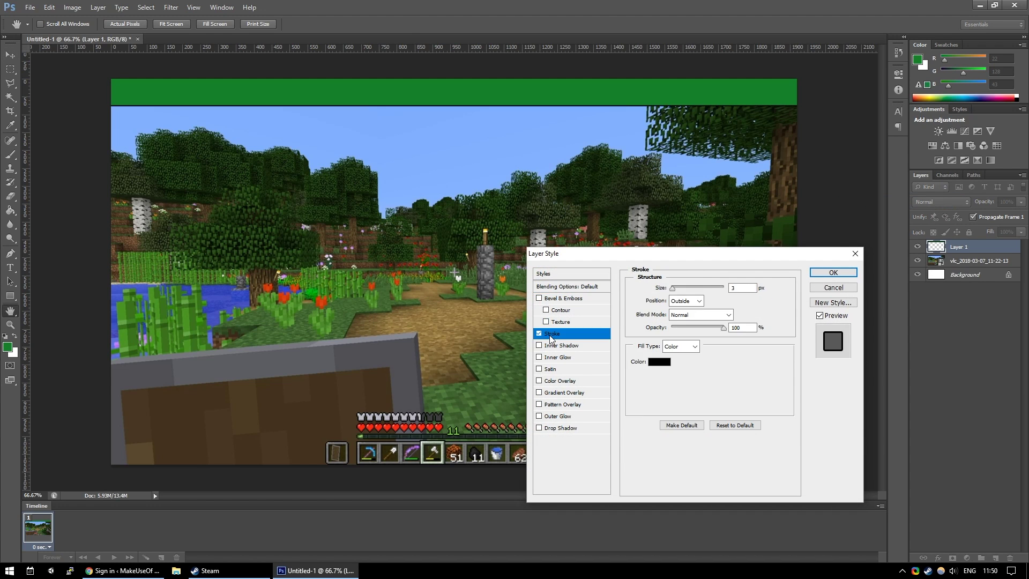
pyautogui.click(661, 363)
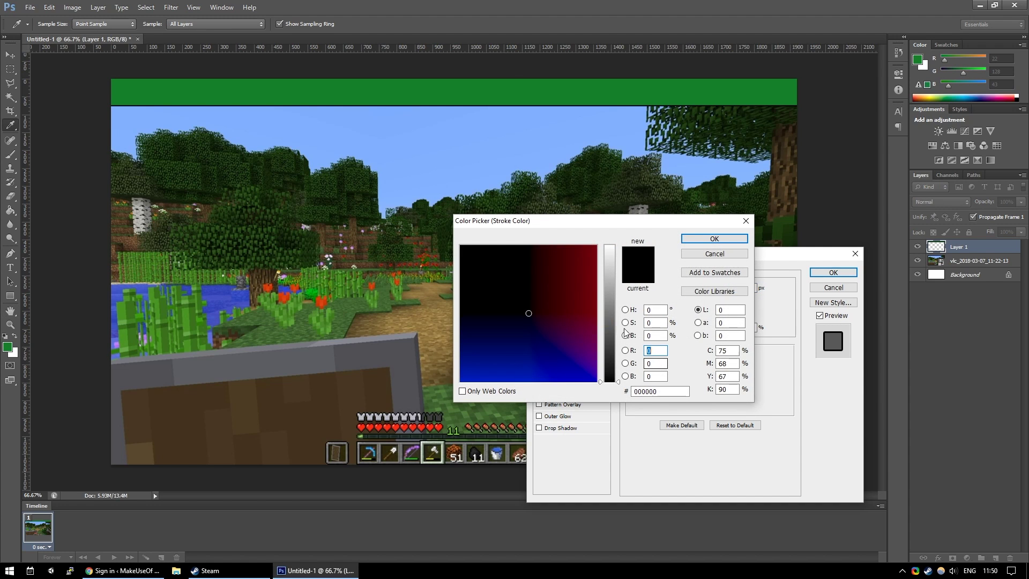
pyautogui.moveTo(556, 280); pyautogui.dragTo(593, 259)
pyautogui.click(712, 242)
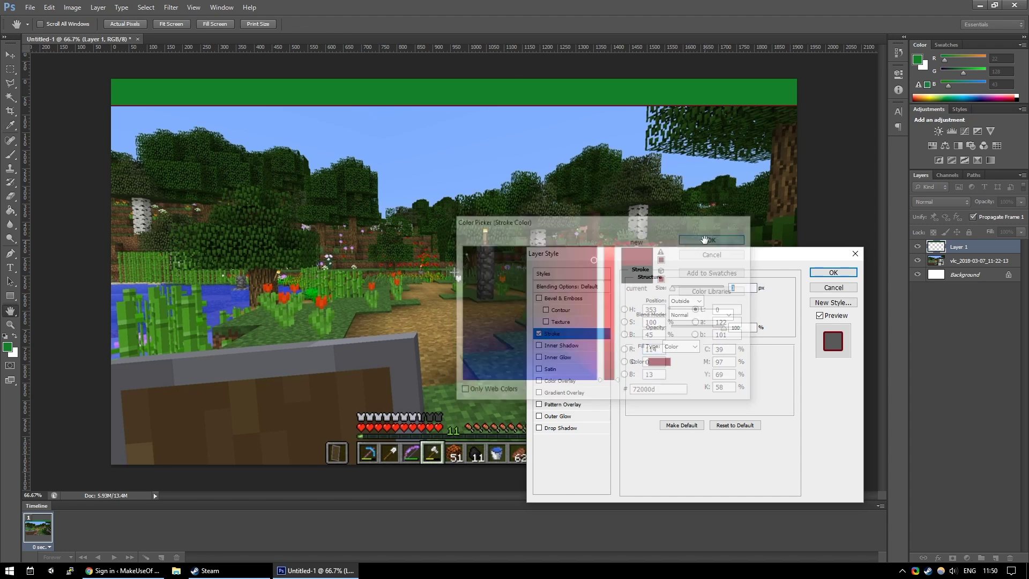
pyautogui.moveTo(673, 288); pyautogui.dragTo(678, 291)
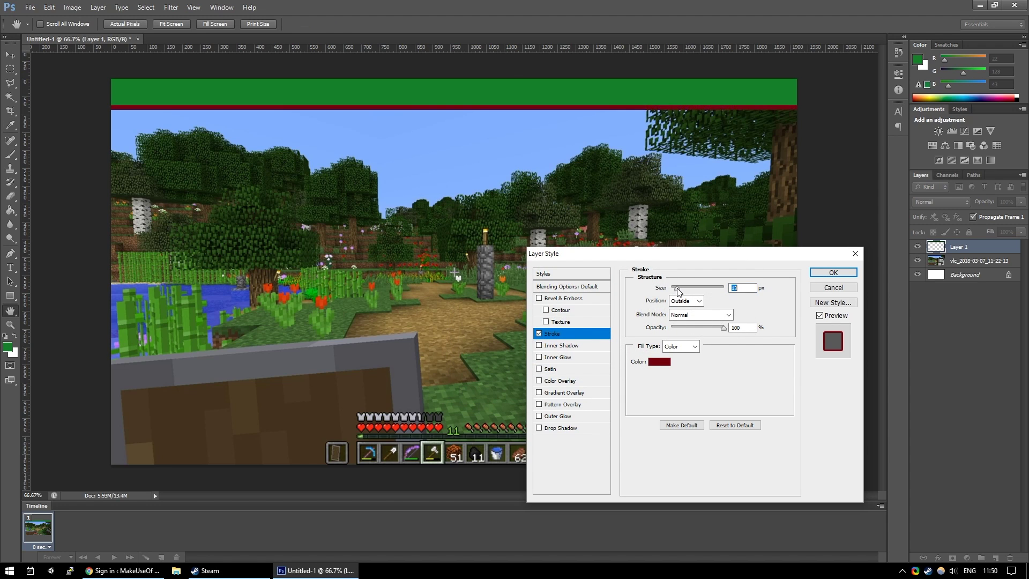
pyautogui.click(833, 272)
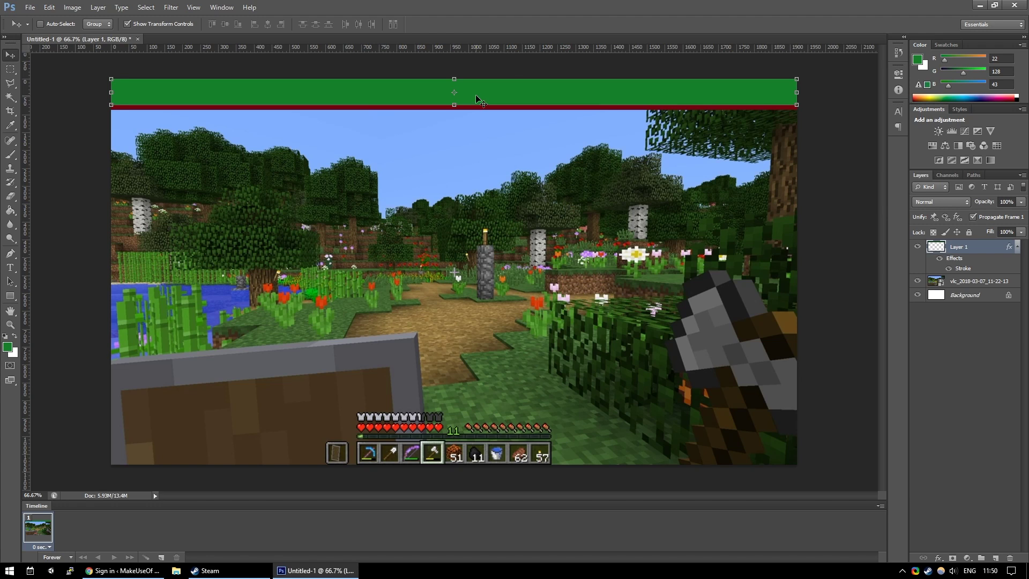
# - Move the green bar flush to the top edge and set Layer 1's fill to 75%
pyautogui.moveTo(475, 95); pyautogui.dragTo(475, 87)
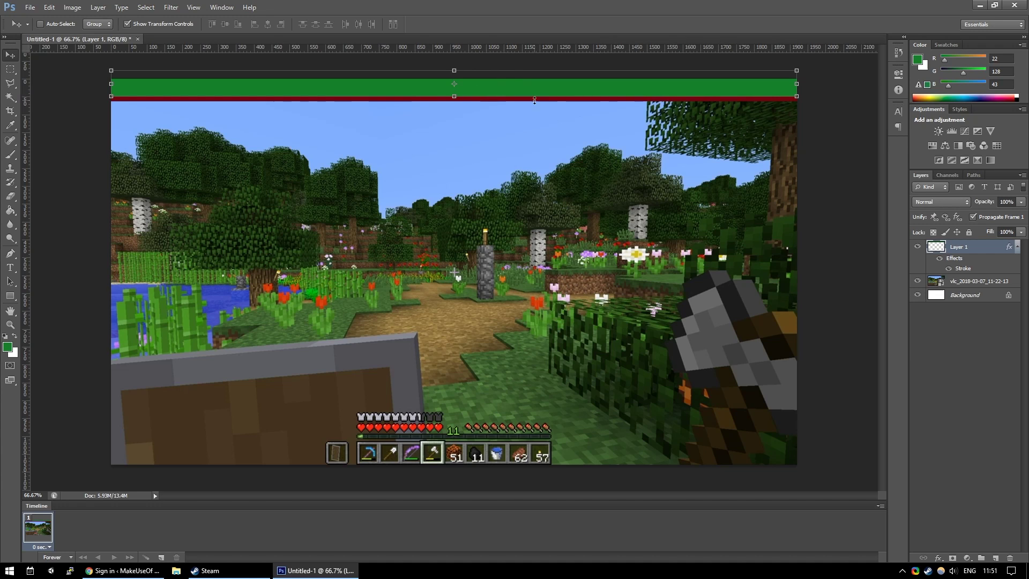
pyautogui.click(1022, 232)
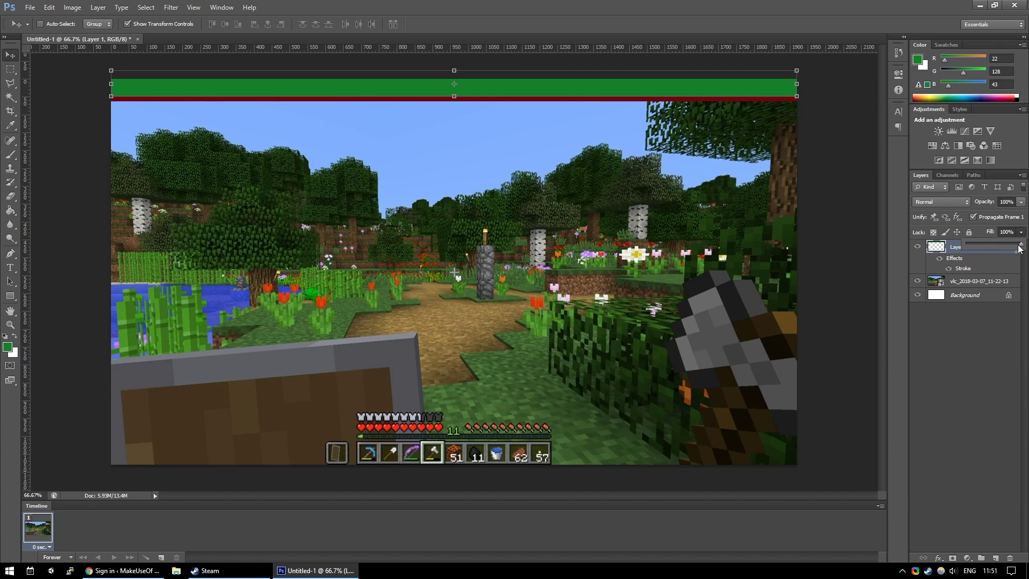
pyautogui.moveTo(1020, 248); pyautogui.dragTo(1009, 246)
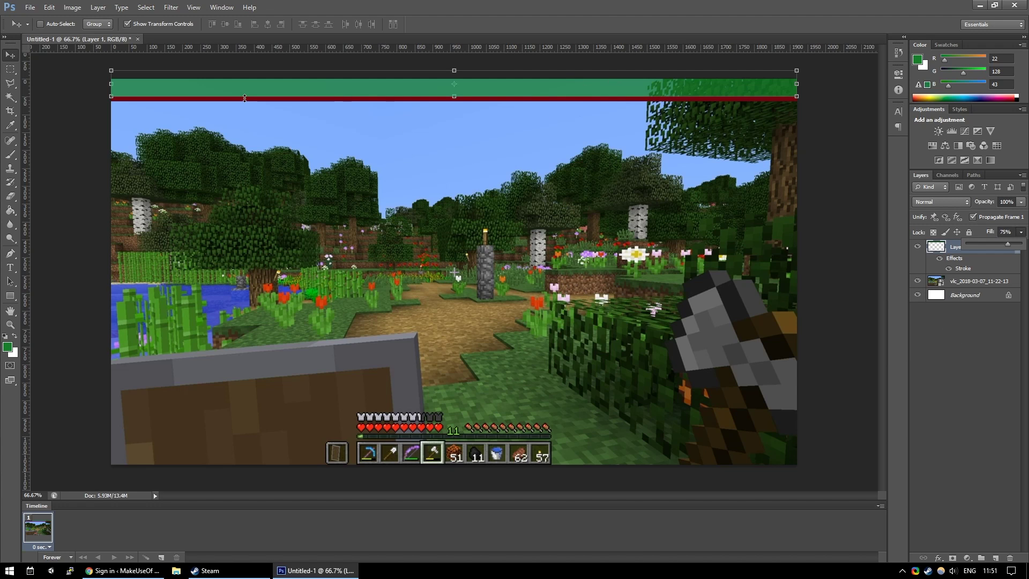
pyautogui.click(587, 426)
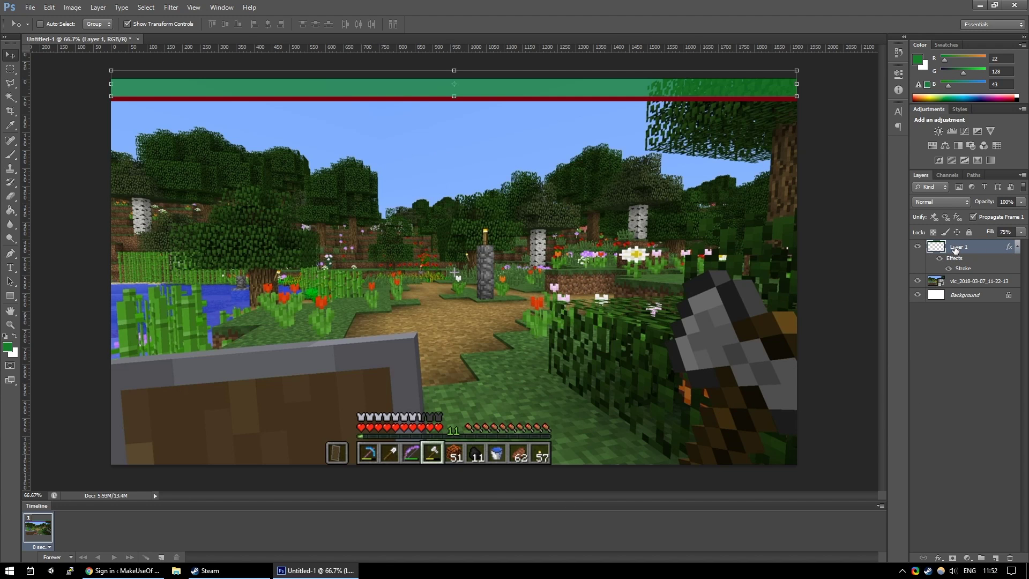
# - Rename Layer 1 to 'top bar'
pyautogui.rightClick(955, 249)
pyautogui.click(995, 254)
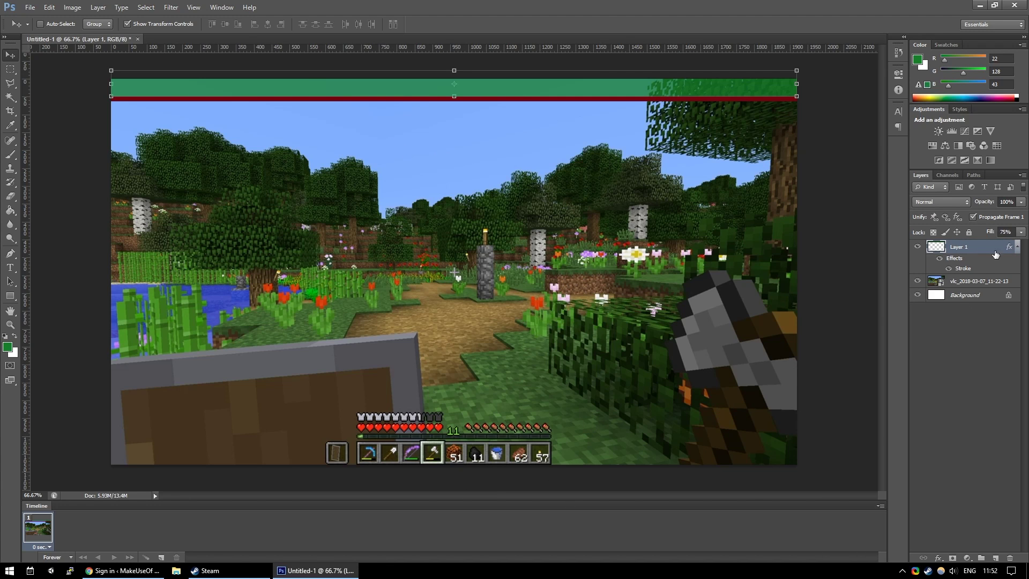
pyautogui.doubleClick(959, 247)
pyautogui.write('top bar')
pyautogui.press('Return')
# - Duplicate the top bar layer and name the copy 'bottom right'
pyautogui.rightClick(959, 248)
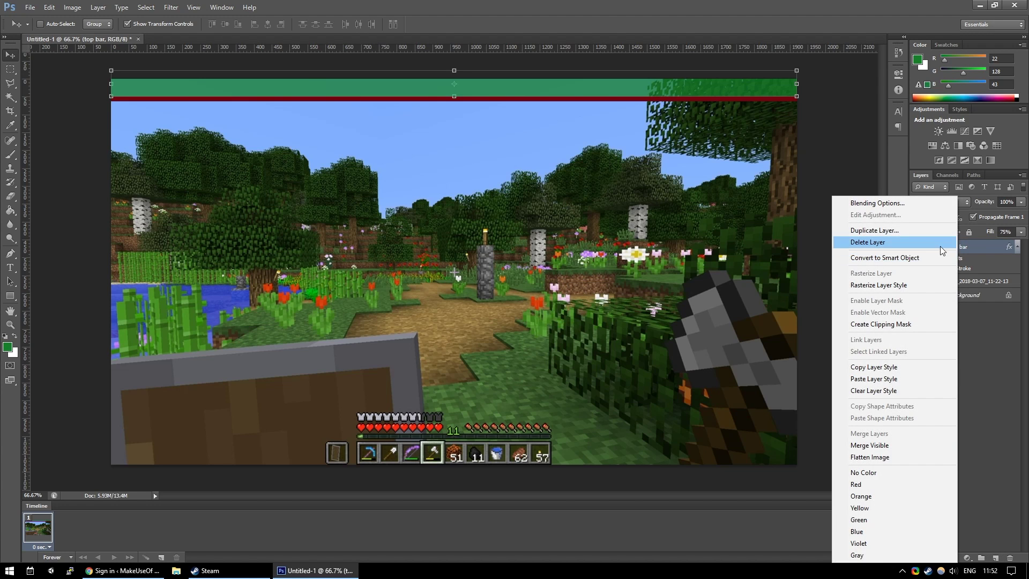
pyautogui.click(889, 231)
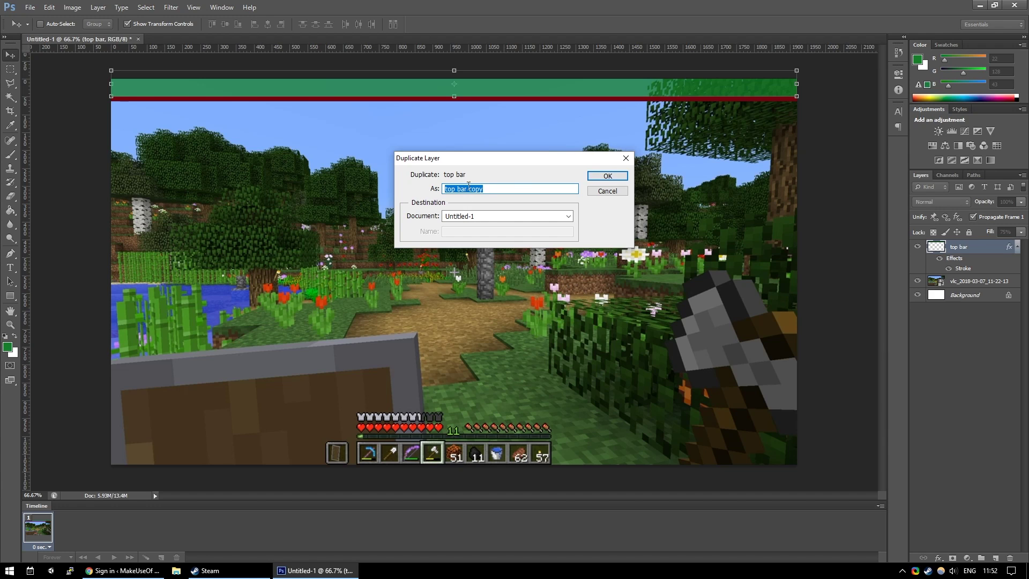
pyautogui.click(469, 188)
pyautogui.hotkey('ctrl', 'a')
pyautogui.write('bottom right')
pyautogui.press('Return')
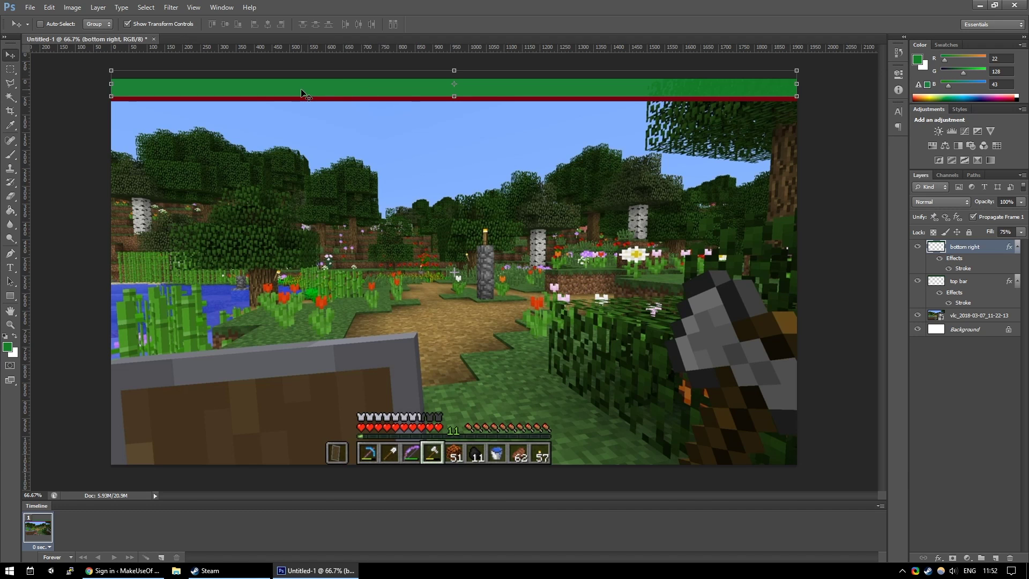
# - Move the bottom right bar to the canvas bottom and shrink it to sit right of the hotbar
pyautogui.moveTo(311, 95); pyautogui.dragTo(295, 448)
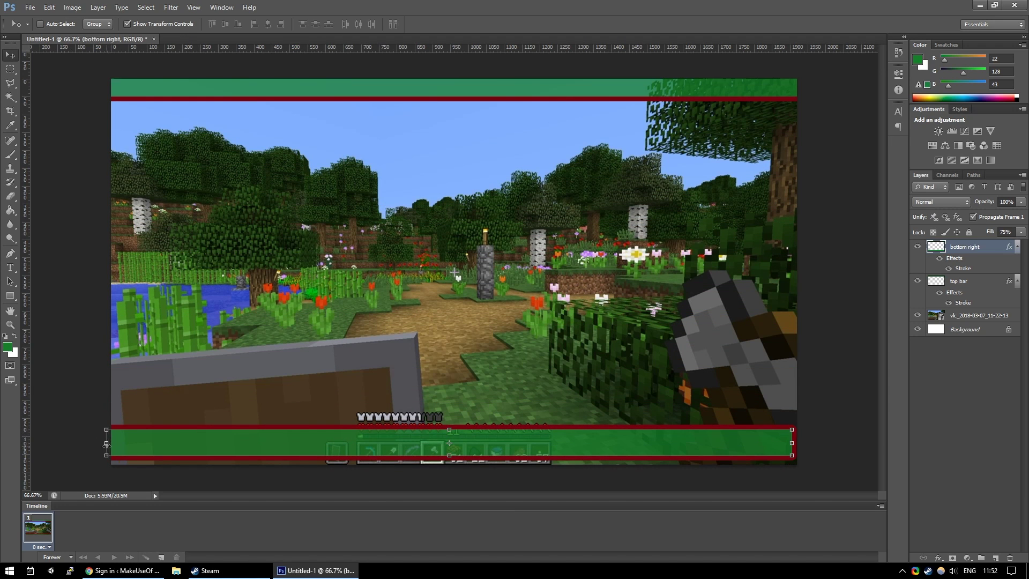
pyautogui.moveTo(106, 444); pyautogui.dragTo(559, 452)
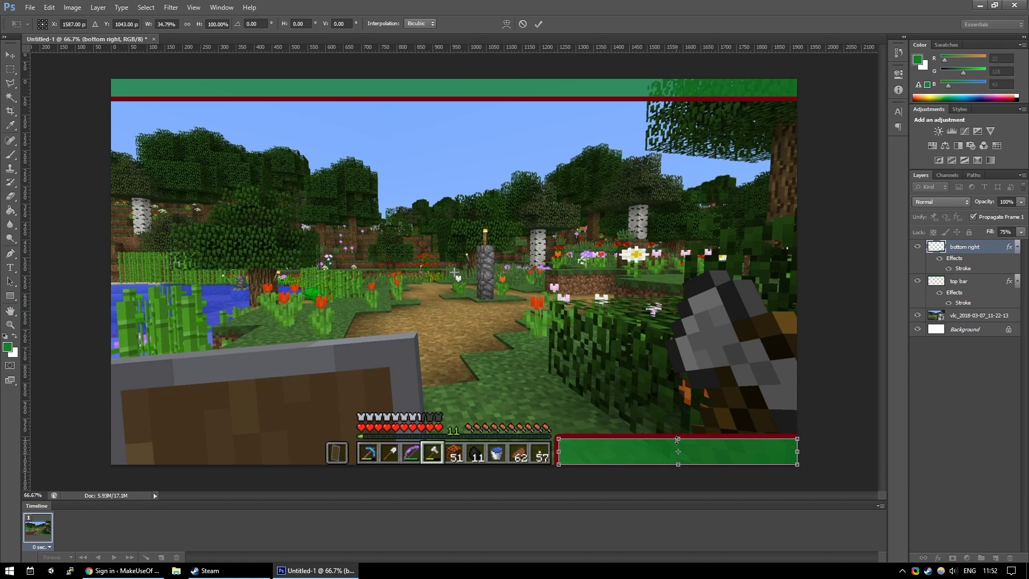
pyautogui.moveTo(678, 439); pyautogui.dragTo(678, 445)
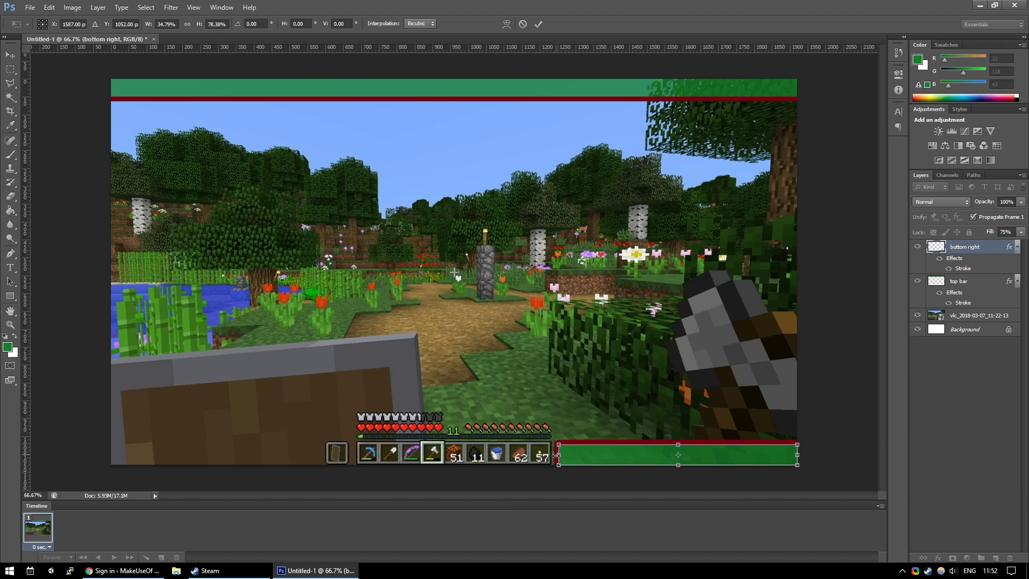
pyautogui.moveTo(559, 454); pyautogui.dragTo(563, 454)
pyautogui.click(539, 23)
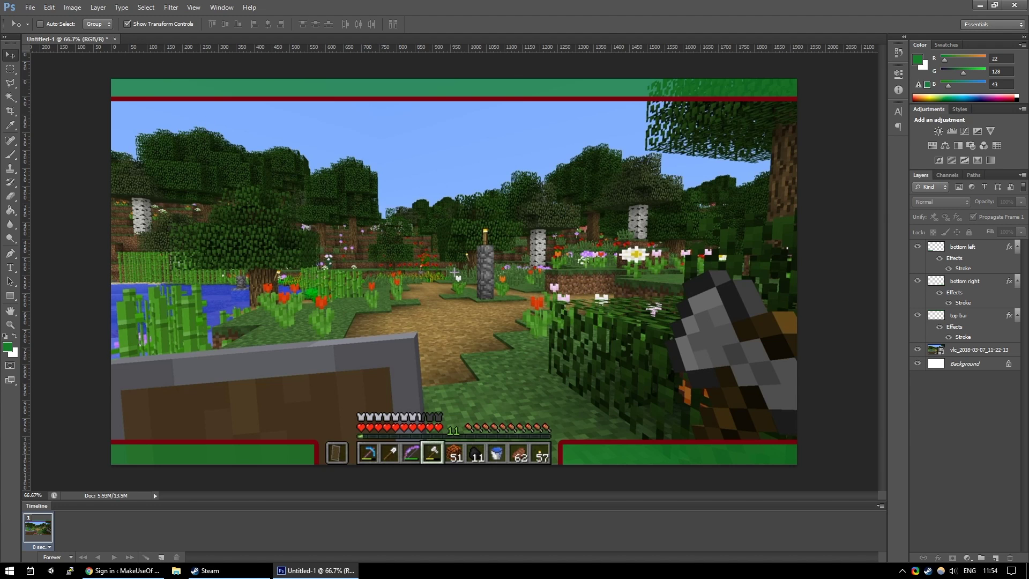
# - On a new layer, draw a solid green square near the canvas centre
pyautogui.click(13, 300)
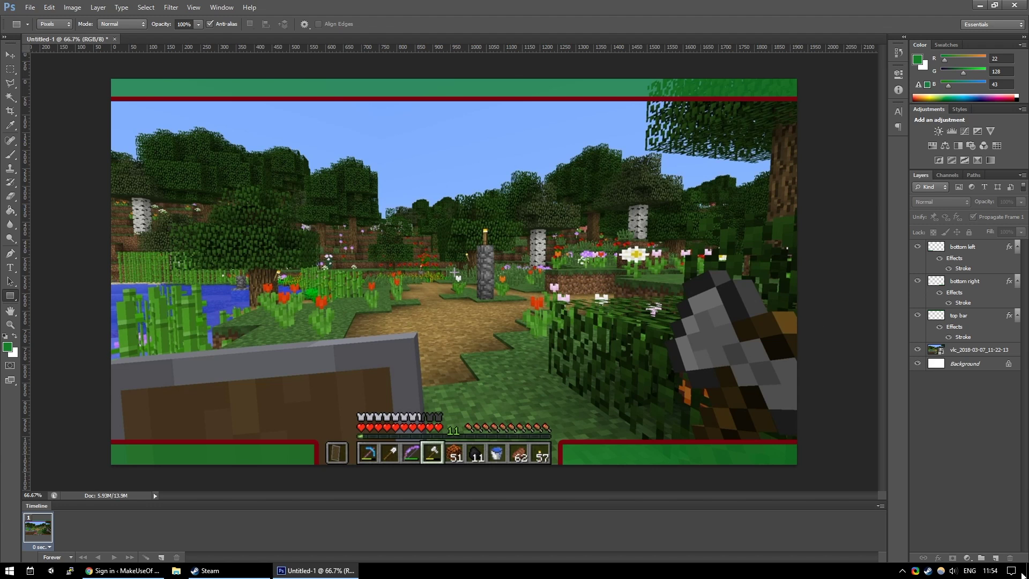
pyautogui.click(996, 558)
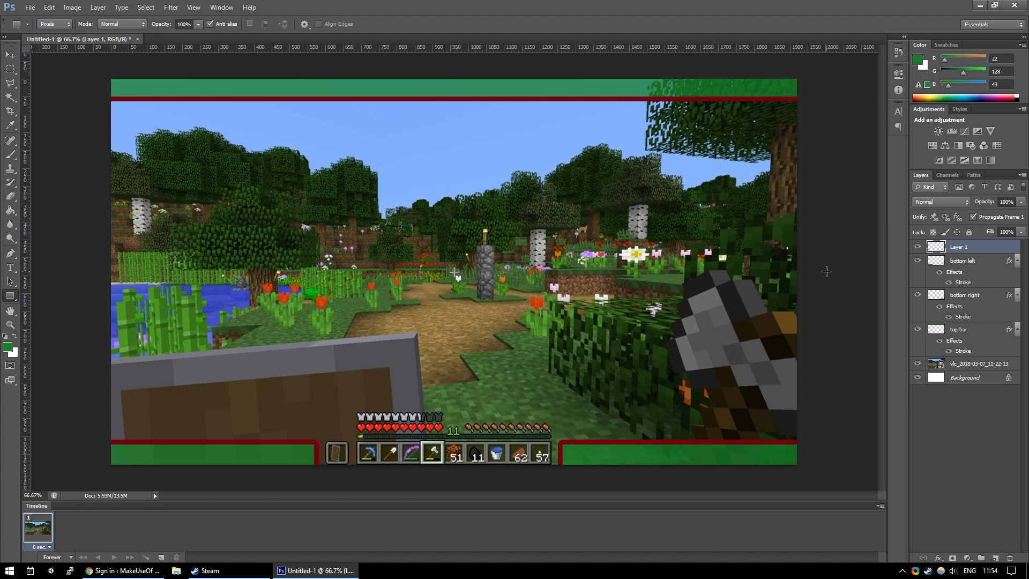
pyautogui.moveTo(304, 190); pyautogui.dragTo(479, 365)
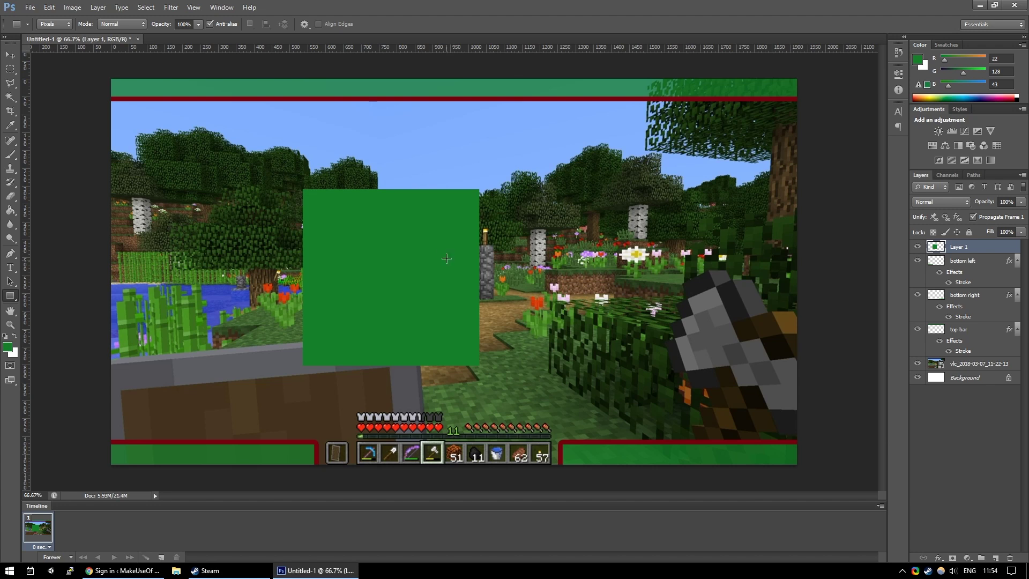
# - Give Layer 1's square a thicker inside Stroke in the dark red sampled from the bars' border
pyautogui.rightClick(965, 246)
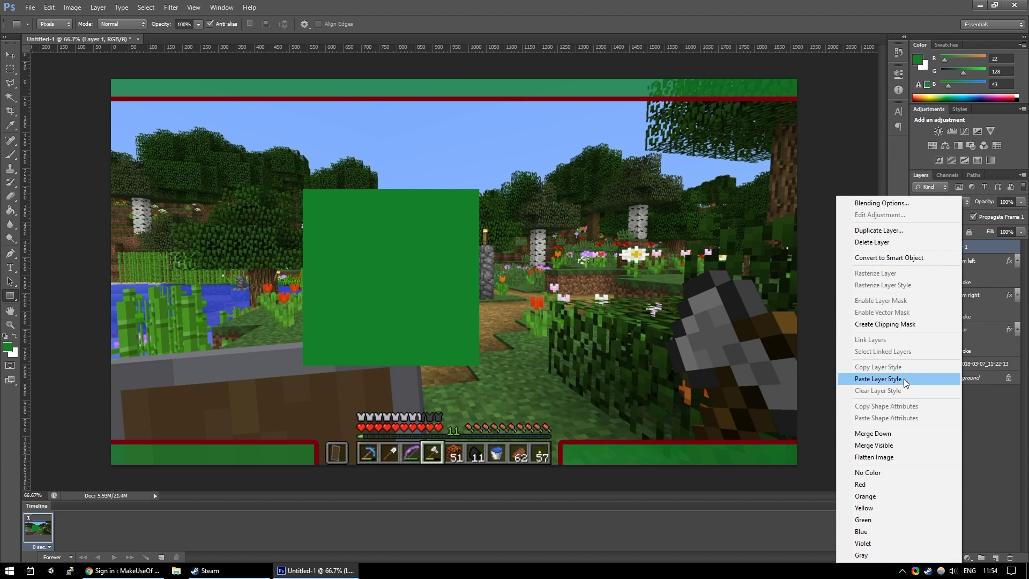
pyautogui.click(889, 203)
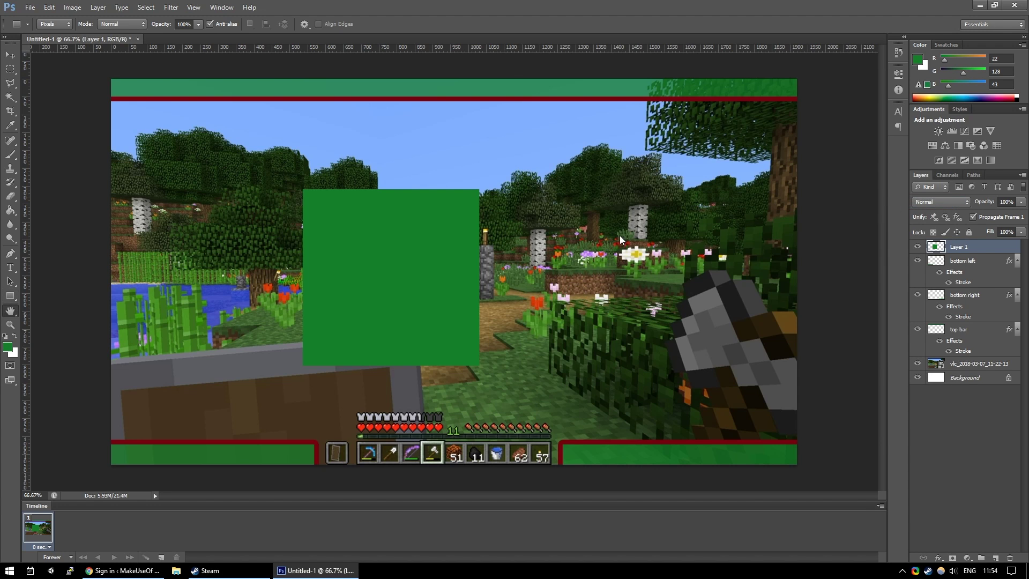
pyautogui.click(569, 333)
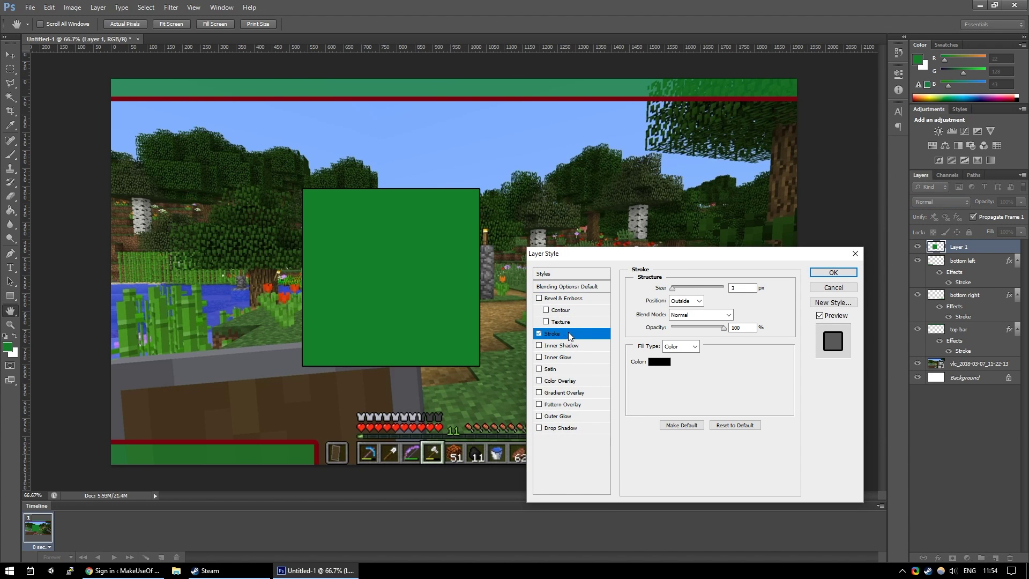
pyautogui.click(700, 302)
pyautogui.click(680, 320)
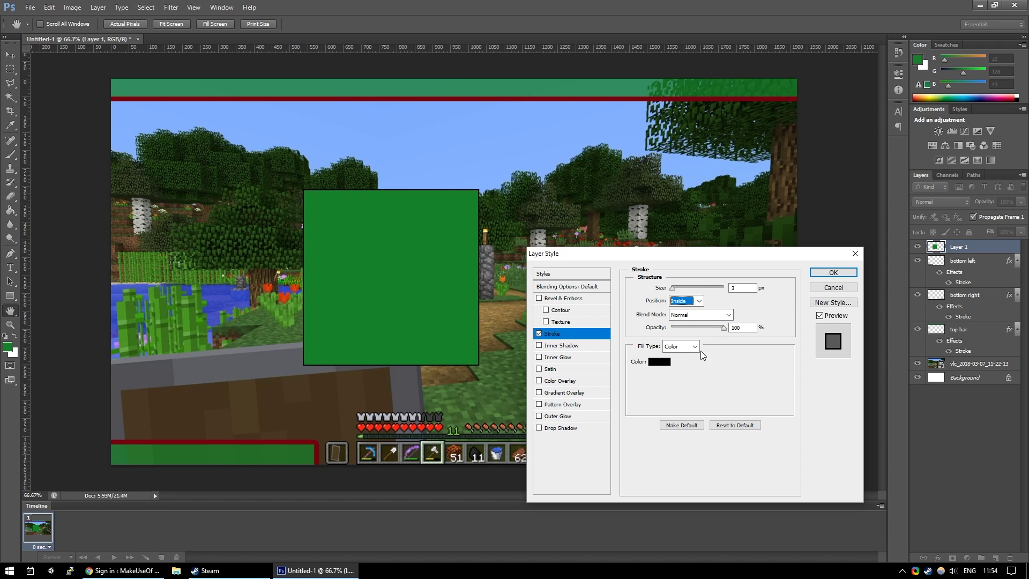
pyautogui.click(665, 363)
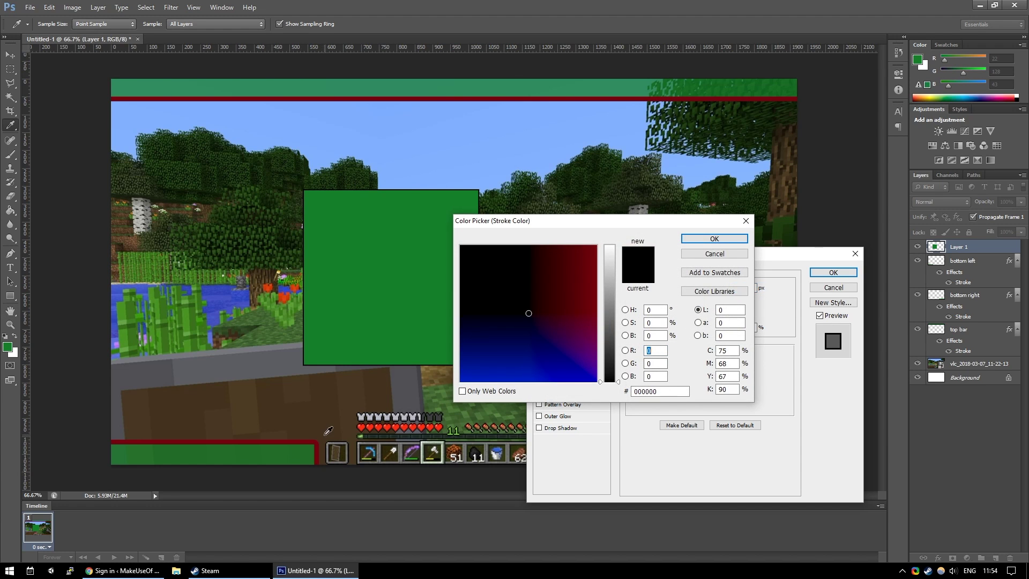
pyautogui.click(319, 450)
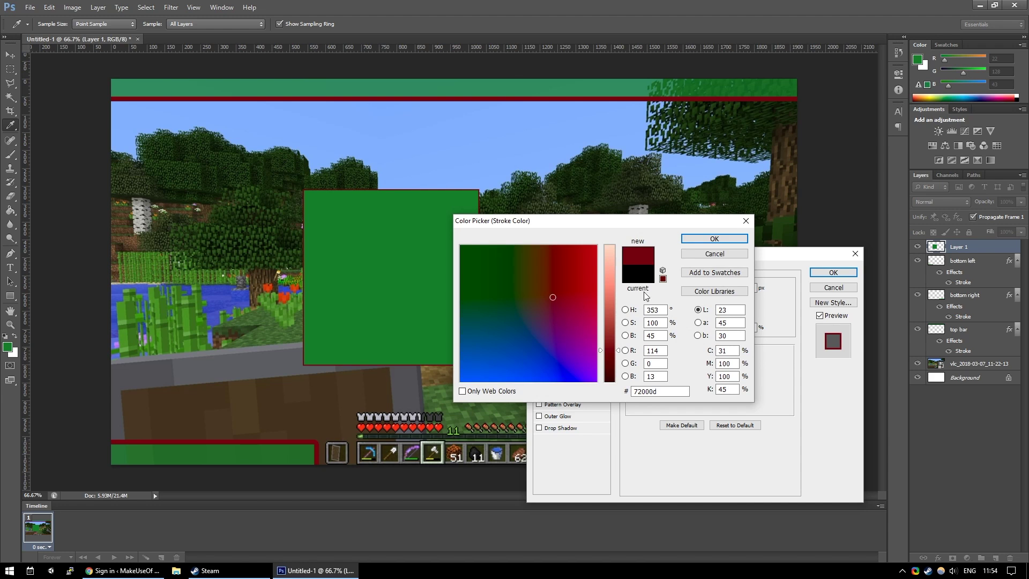
pyautogui.click(696, 238)
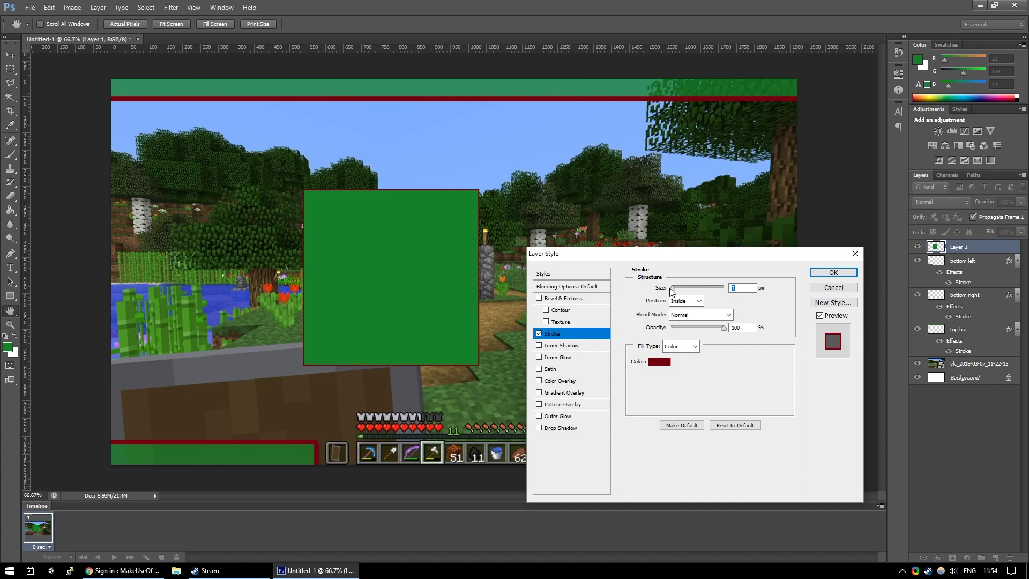
pyautogui.moveTo(671, 291); pyautogui.dragTo(679, 291)
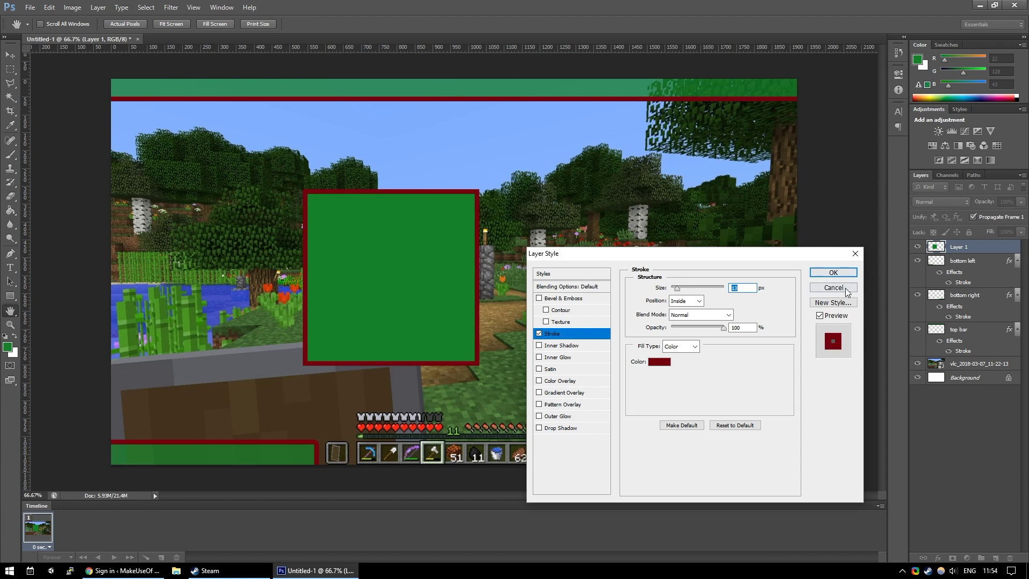
pyautogui.click(834, 273)
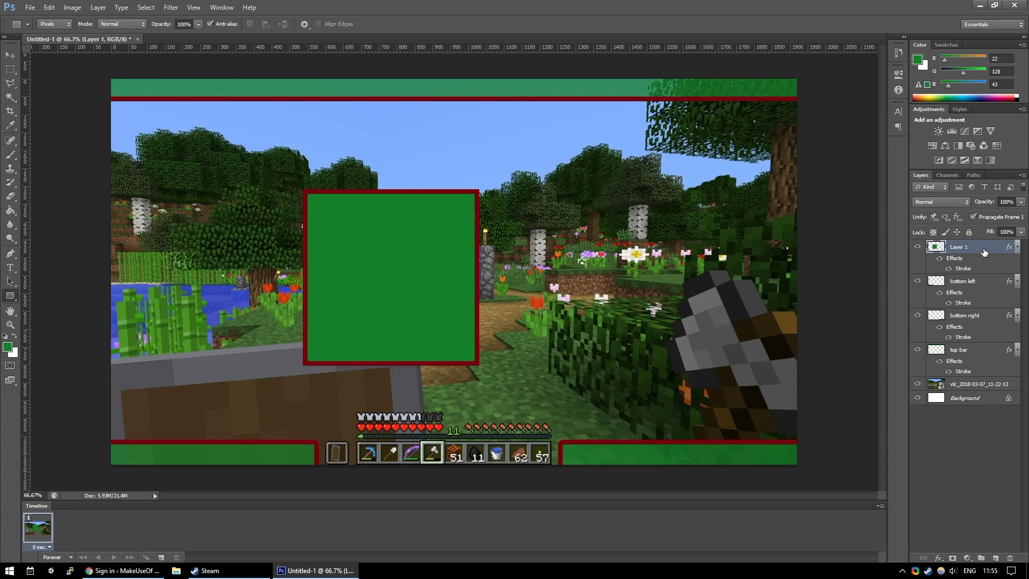
# - Set Layer 1's fill to 0%, then move the hollow red frame lower left and scale it down
pyautogui.click(1022, 235)
pyautogui.moveTo(1021, 245); pyautogui.dragTo(953, 250)
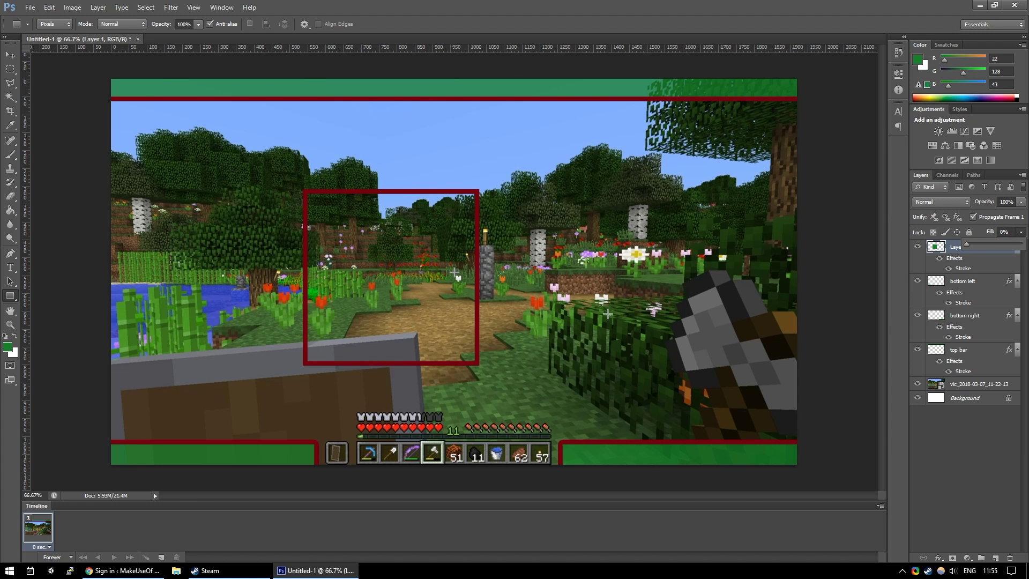
pyautogui.click(10, 55)
pyautogui.moveTo(425, 245); pyautogui.dragTo(232, 301)
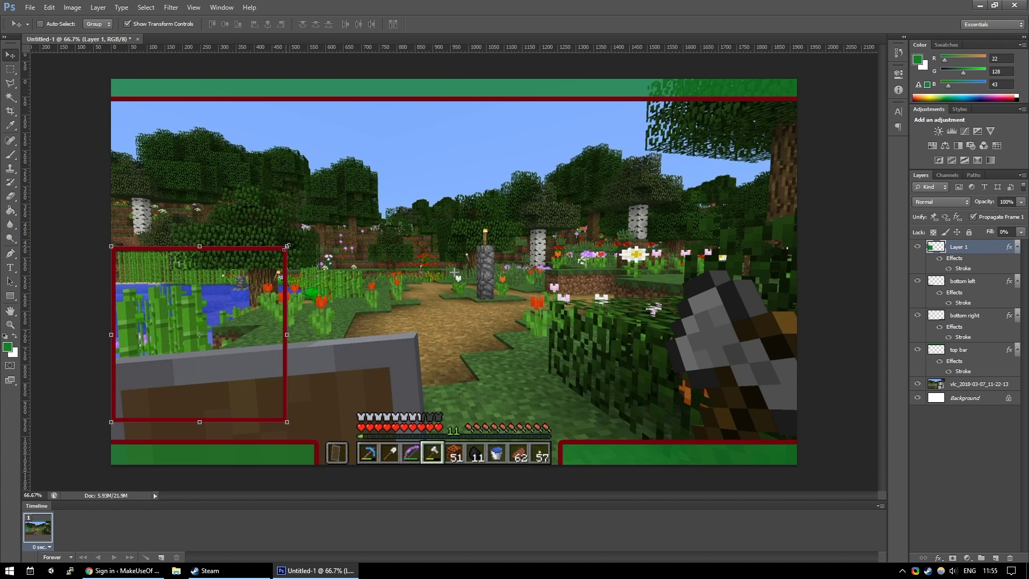
pyautogui.moveTo(287, 246); pyautogui.dragTo(182, 355)
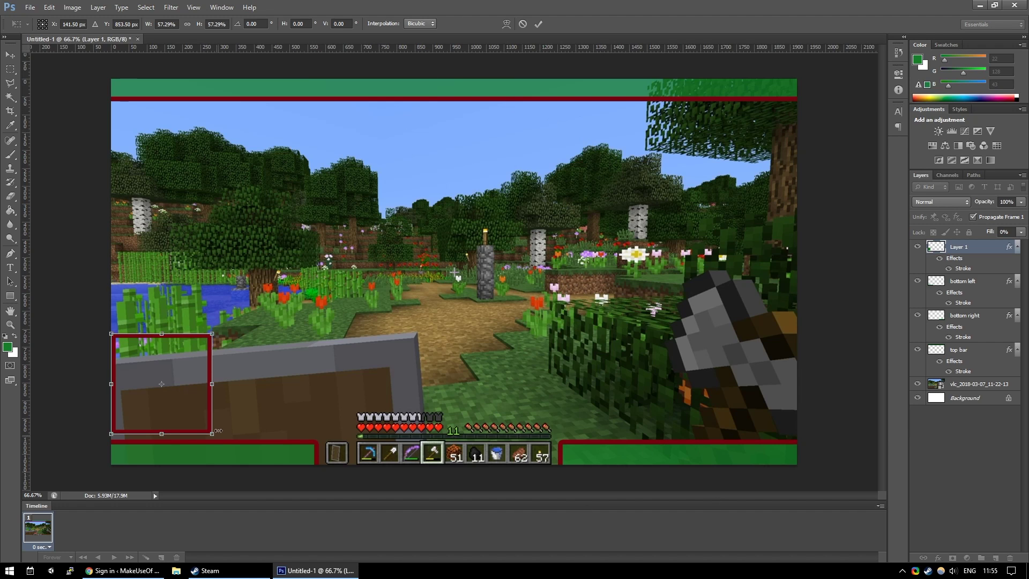
# - Commit the frame resize, add a new layer and draw a text box across the upper middle
pyautogui.click(538, 23)
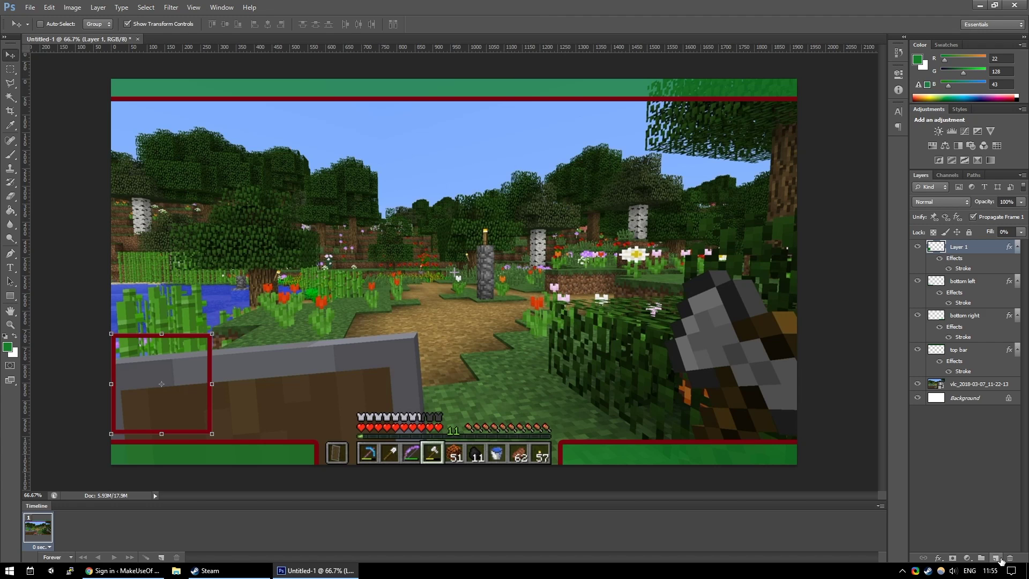
pyautogui.click(997, 558)
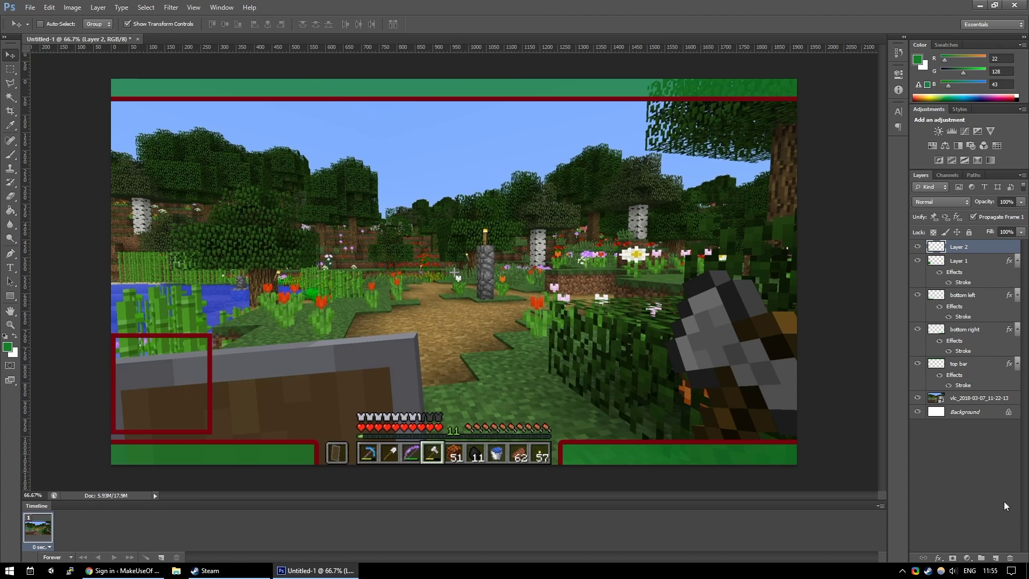
pyautogui.click(10, 267)
pyautogui.moveTo(197, 173); pyautogui.dragTo(772, 320)
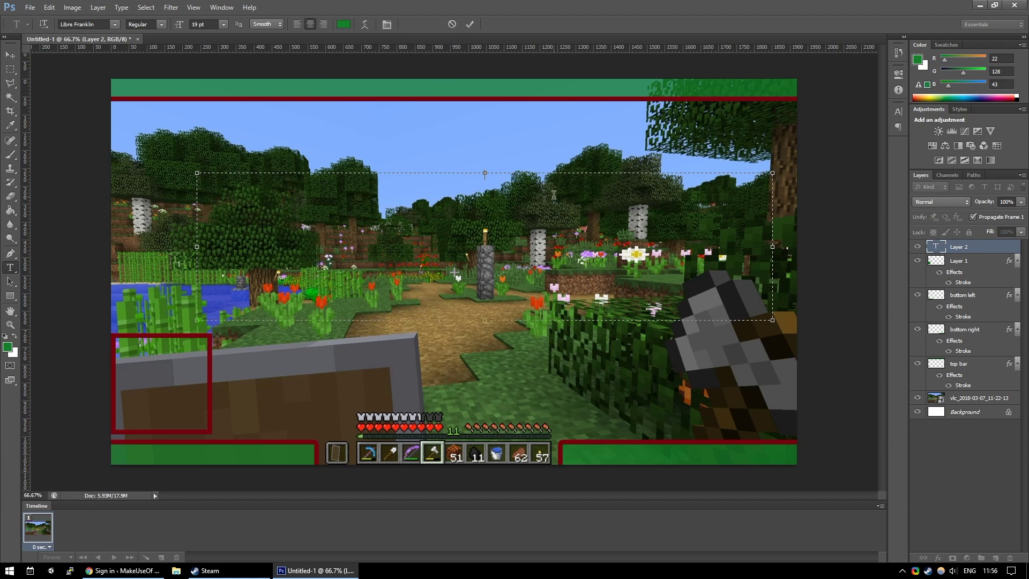
# - Set the text colour to white and type the 'Latest Subscriber' label in 19 pt Libre Franklin
pyautogui.click(899, 112)
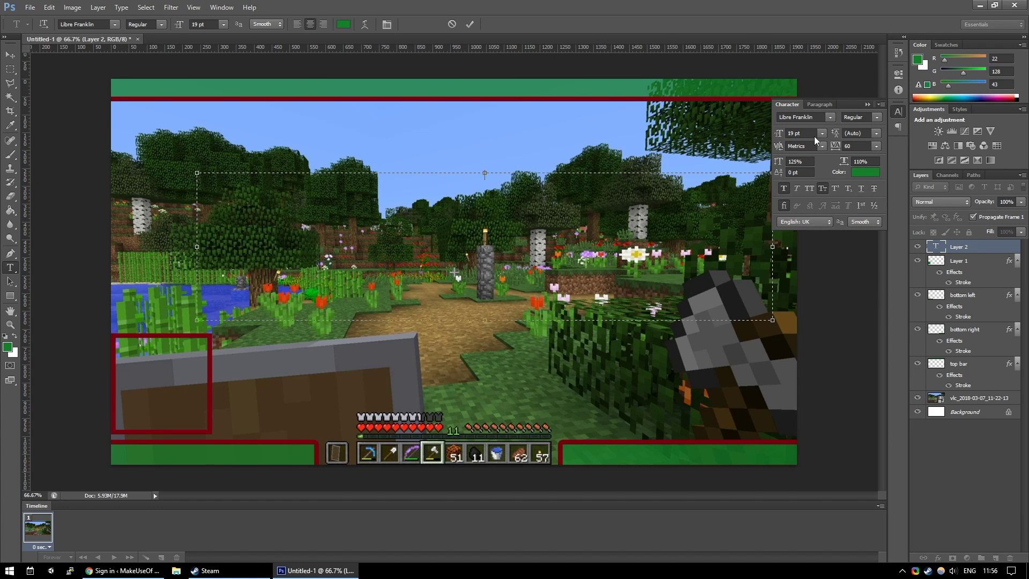
pyautogui.click(865, 173)
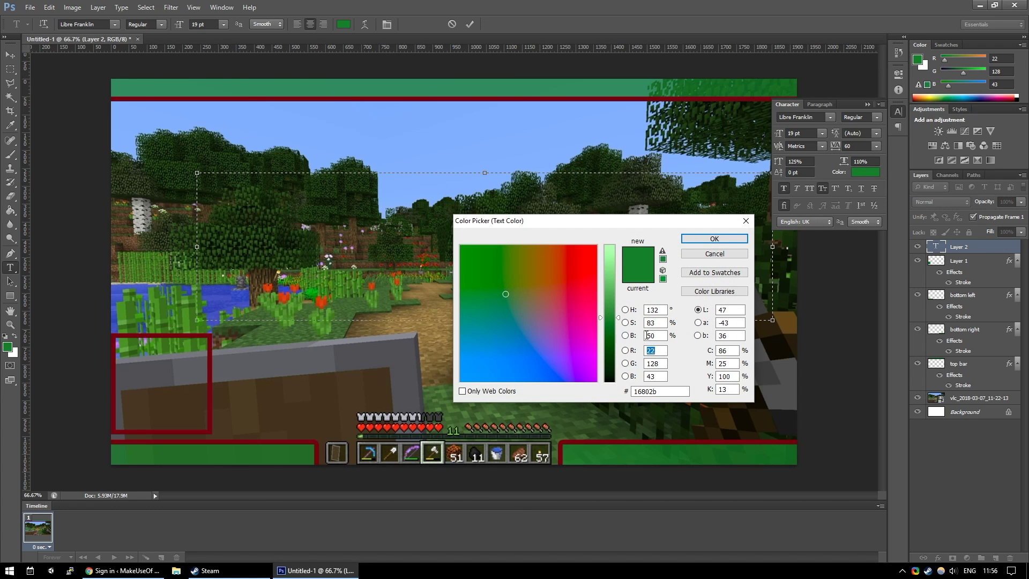
pyautogui.click(655, 351)
pyautogui.write('255')
pyautogui.press('Tab')
pyautogui.write('255')
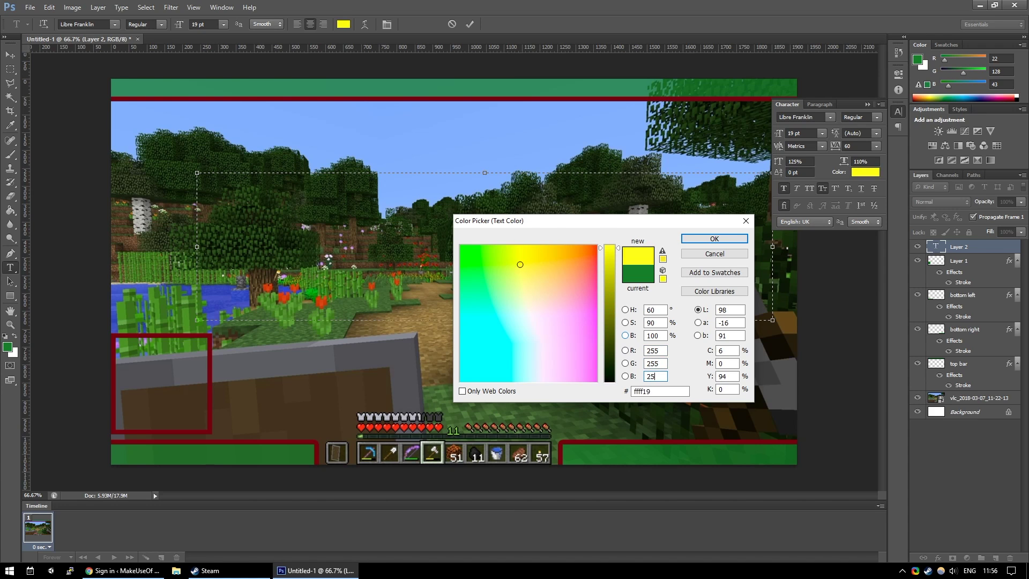
pyautogui.click(527, 313)
pyautogui.click(714, 239)
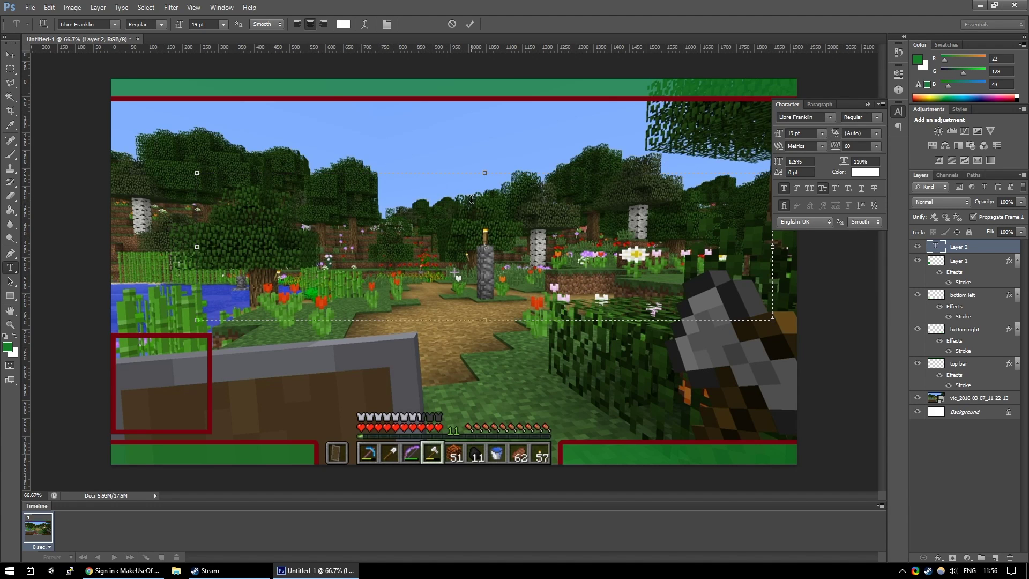
pyautogui.write('TEST Subscriber')
# - Commit the text and move the label into the bottom-left green bar
pyautogui.click(469, 24)
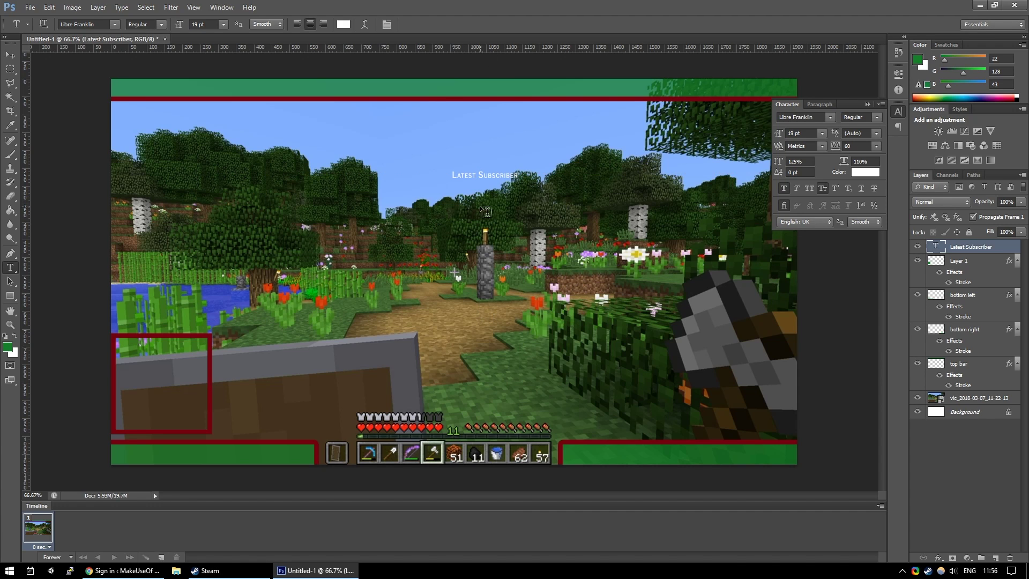
pyautogui.click(9, 55)
pyautogui.moveTo(520, 207); pyautogui.dragTo(181, 487)
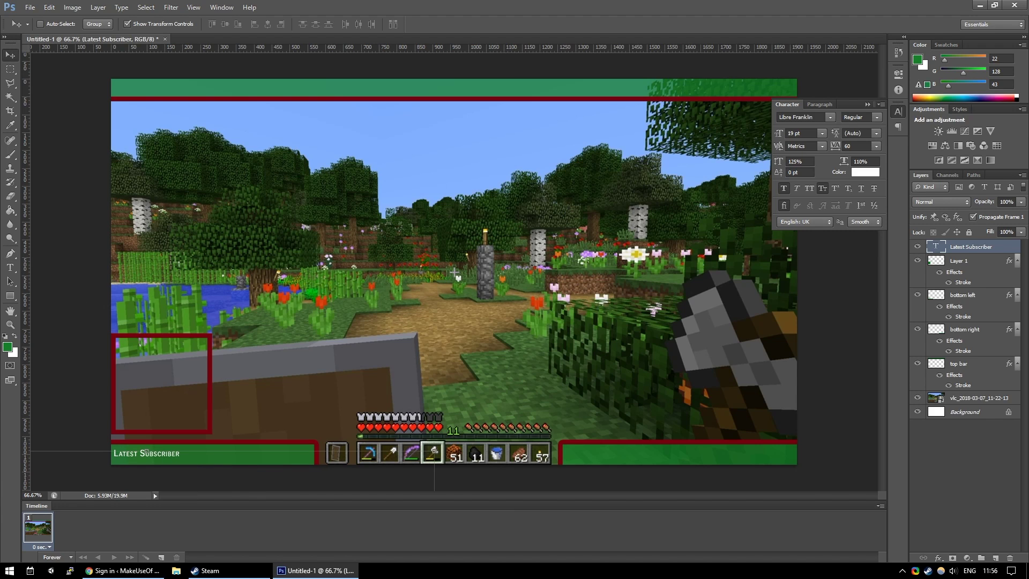
# - Append a colon so the label reads 'Latest Subscriber:'
pyautogui.click(10, 267)
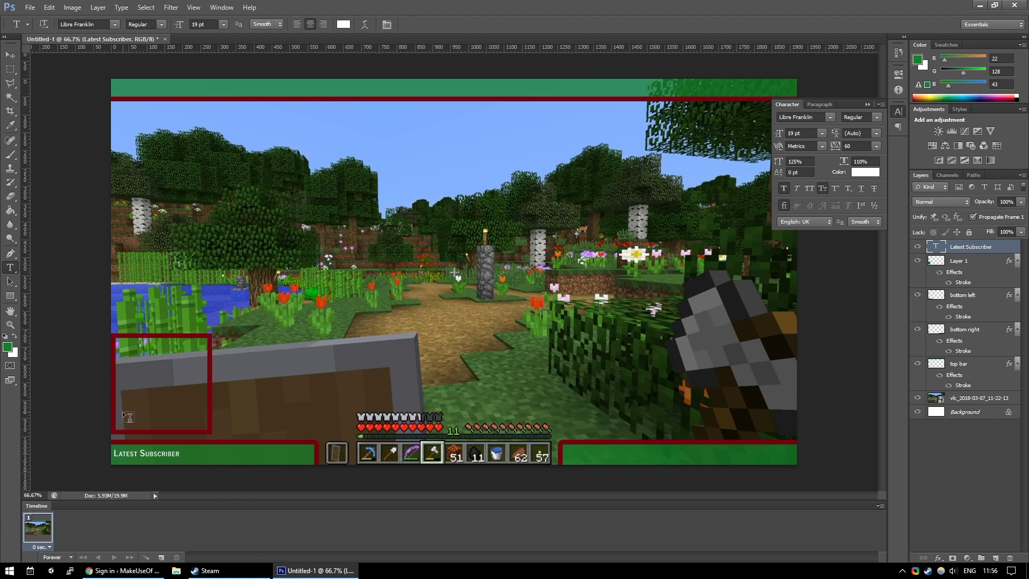
pyautogui.click(174, 453)
pyautogui.write(':')
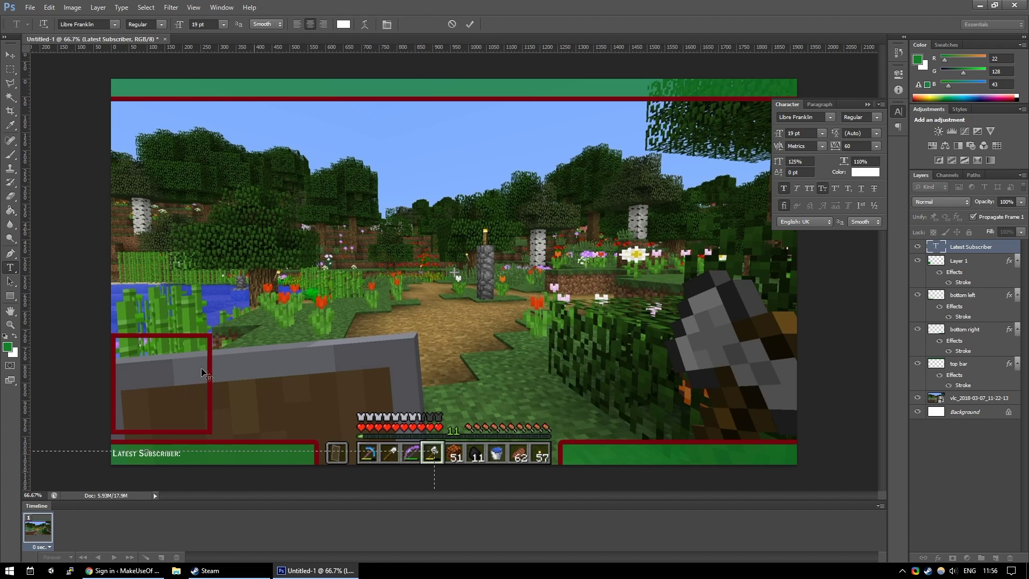
pyautogui.click(469, 25)
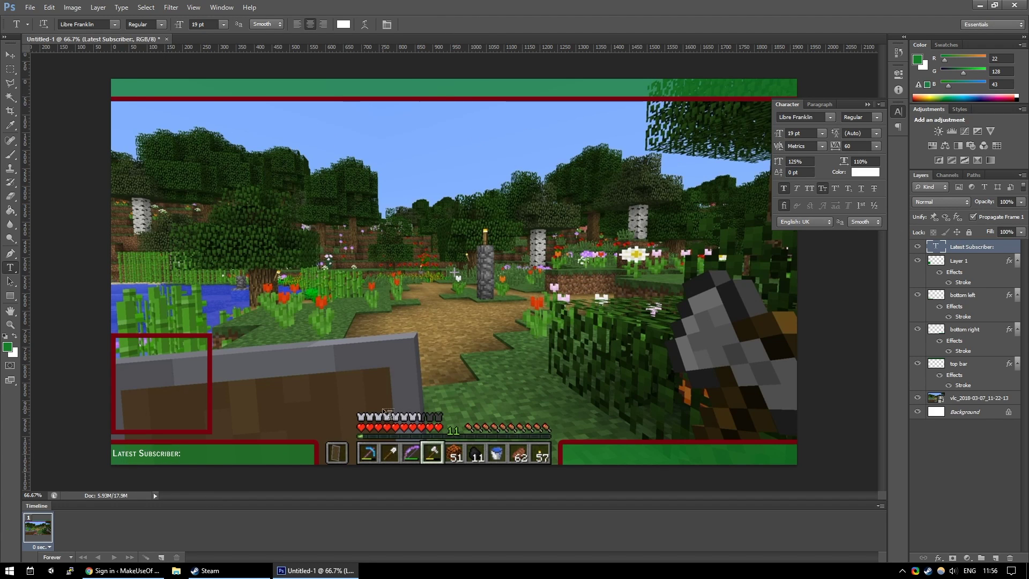
# - Apply Stroke and Drop Shadow layer styles to the 'Latest Subscriber:' text layer
pyautogui.rightClick(960, 252)
pyautogui.press('Escape')
pyautogui.press('h')
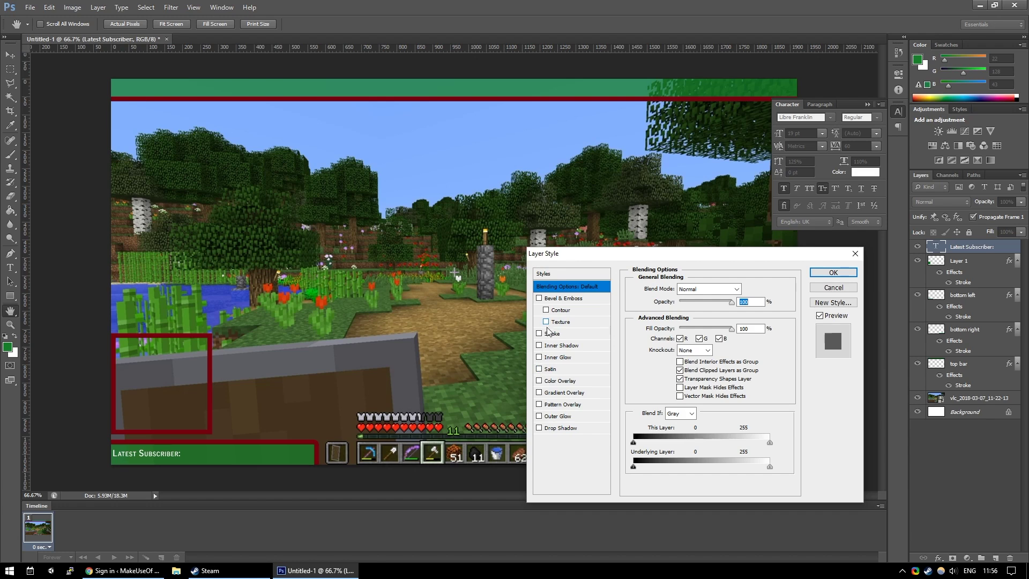
pyautogui.click(539, 333)
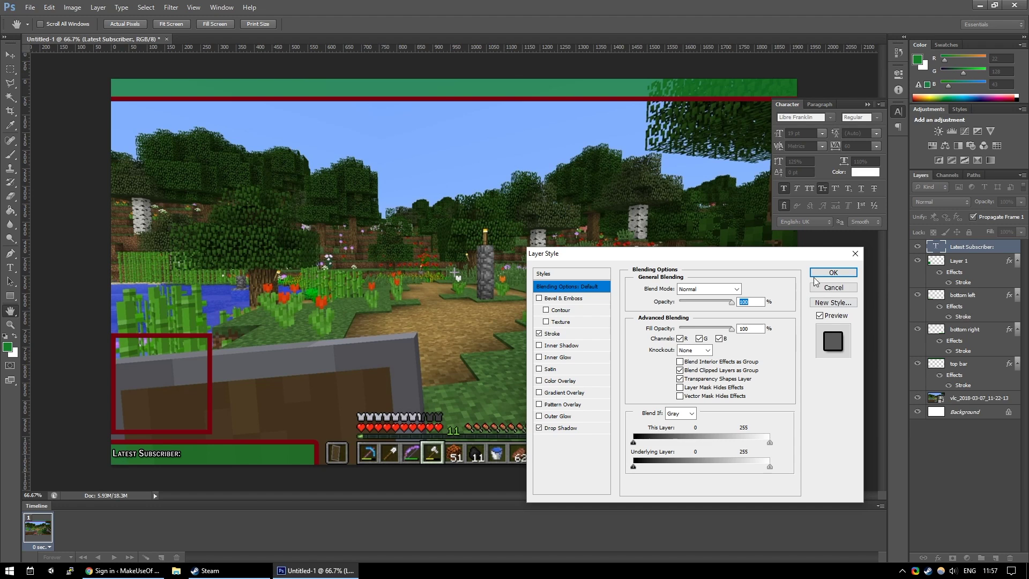
pyautogui.click(830, 273)
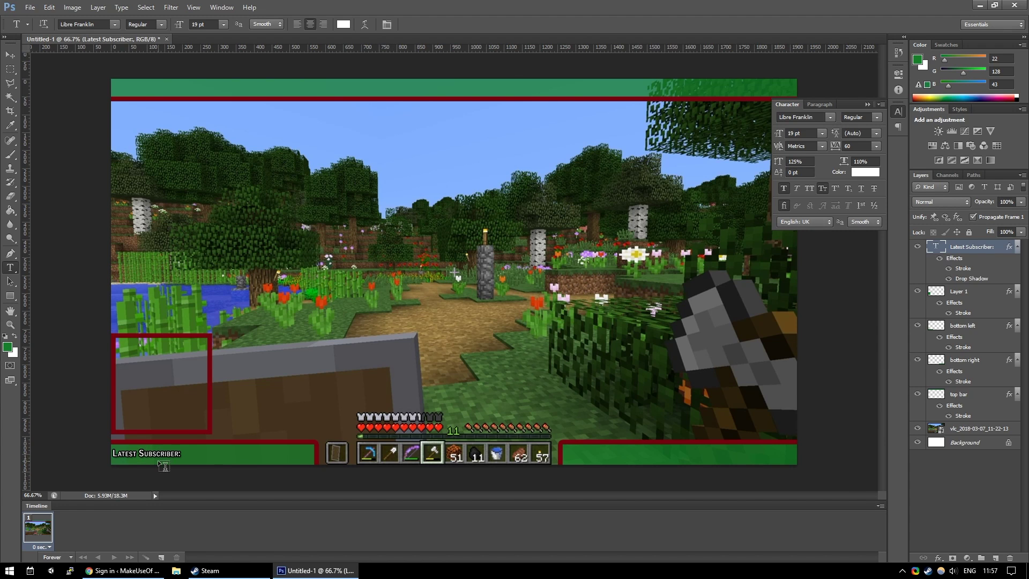
# - Duplicate the label layer as 'Latest Donation' and move it into the bottom-right green bar
pyautogui.rightClick(963, 249)
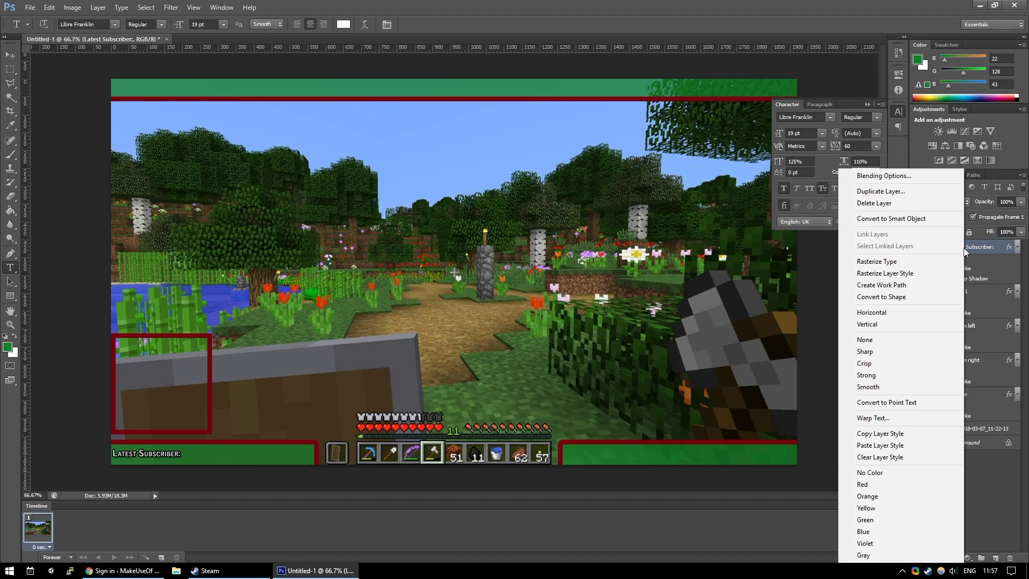
pyautogui.click(912, 193)
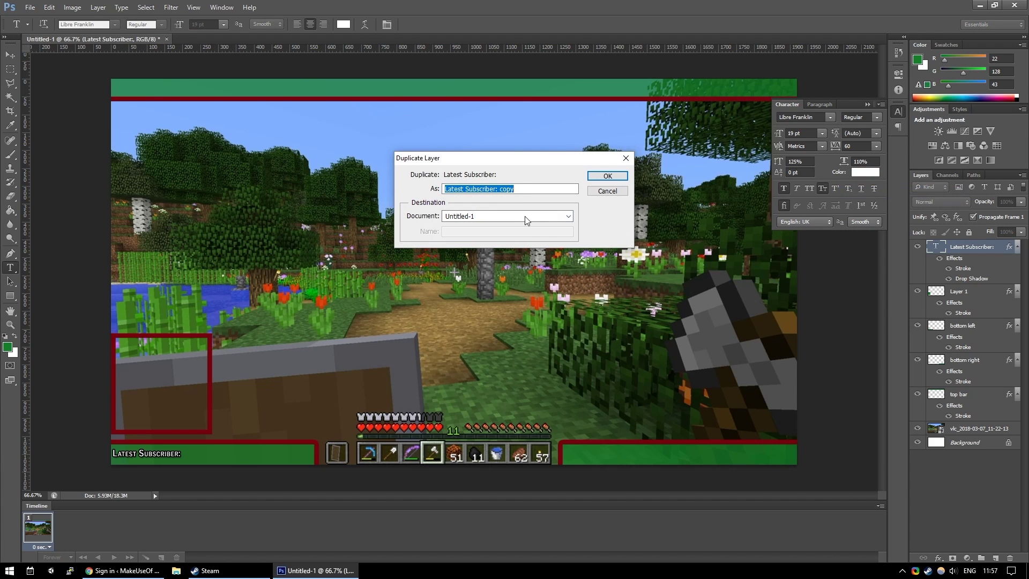
pyautogui.write('Latest Donation')
pyautogui.moveTo(578, 189); pyautogui.dragTo(395, 189)
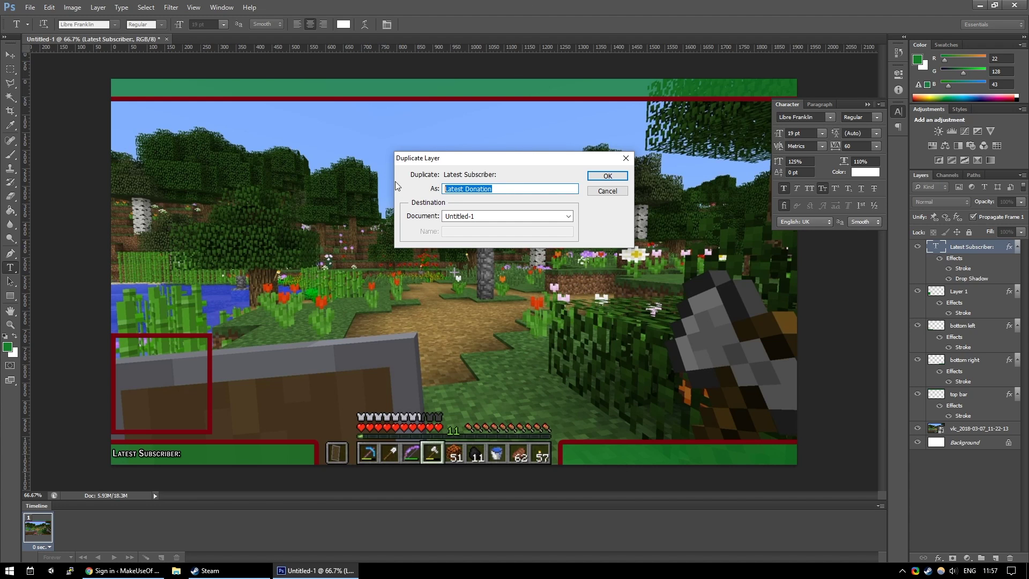
pyautogui.click(626, 176)
pyautogui.press('v')
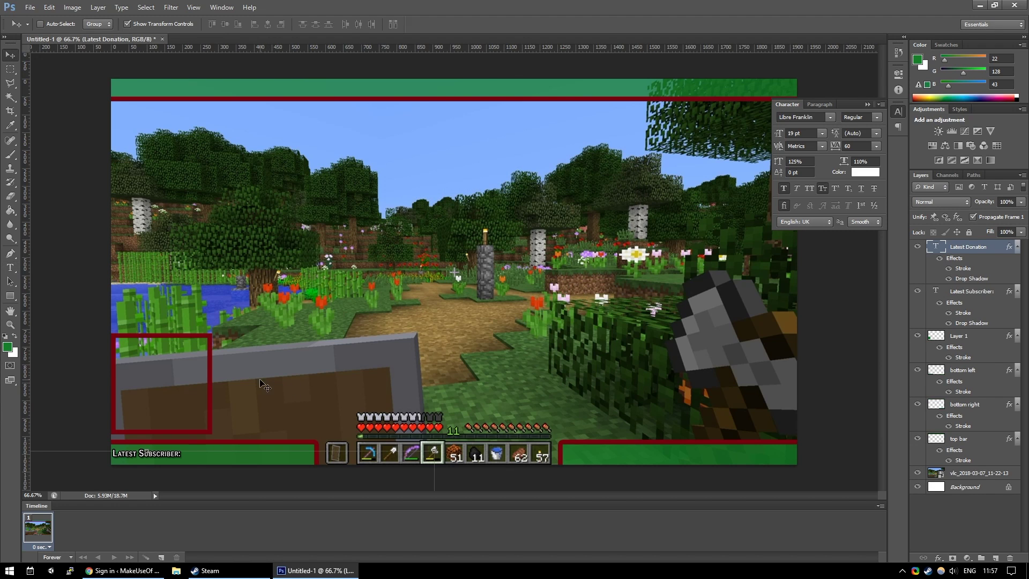
pyautogui.moveTo(192, 467); pyautogui.dragTo(656, 462)
# - Change the bottom-right label's text to 'Latest Donation:'
pyautogui.click(10, 267)
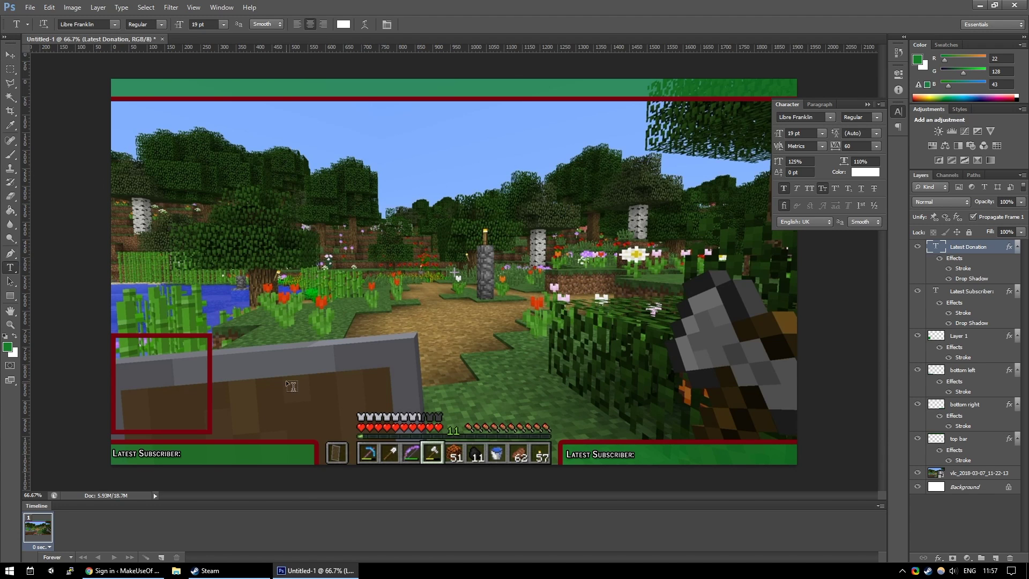
pyautogui.doubleClick(625, 453)
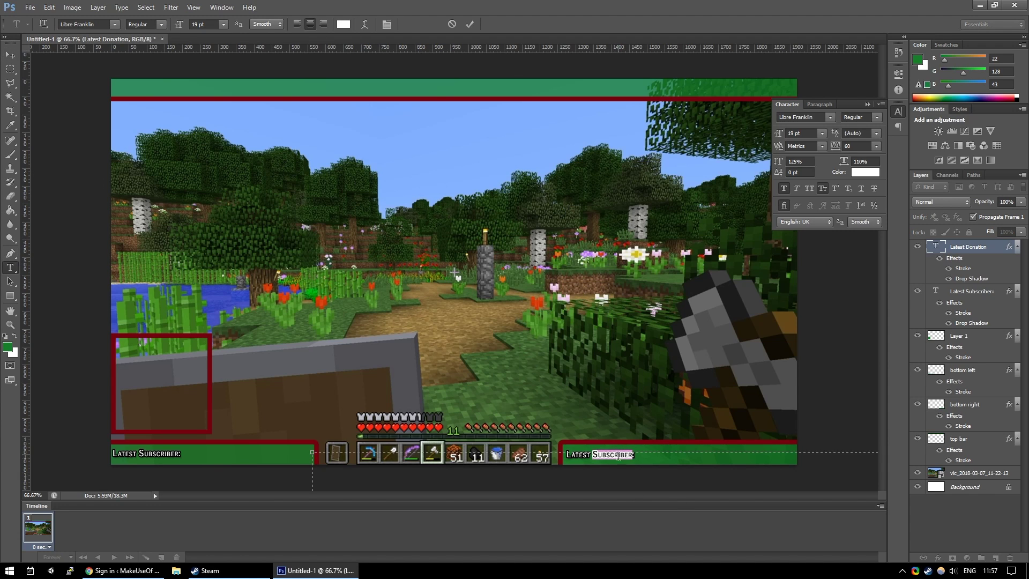
pyautogui.tripleClick(618, 456)
pyautogui.hotkey('ctrl', 'v')
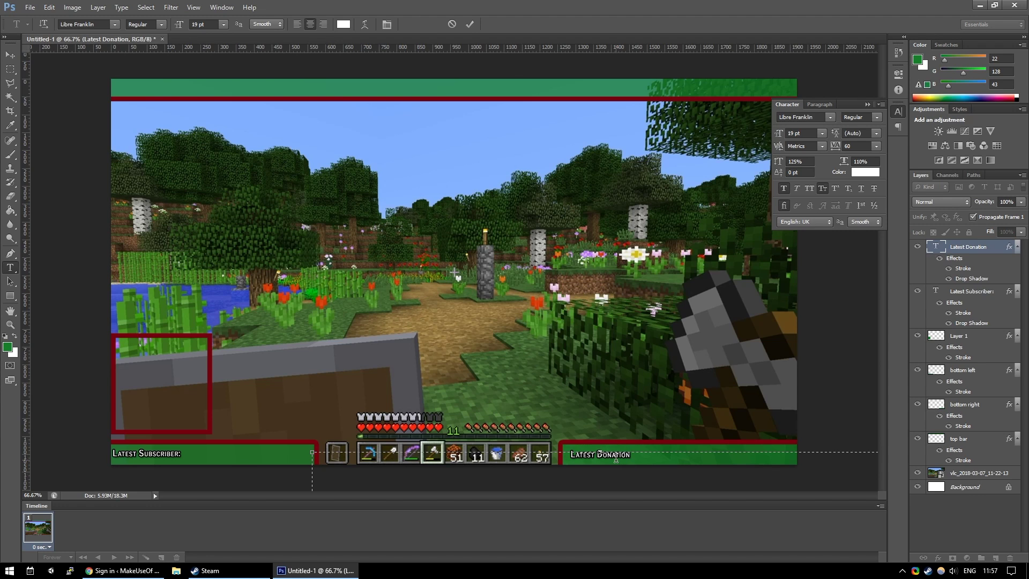
pyautogui.write(':')
pyautogui.click(470, 23)
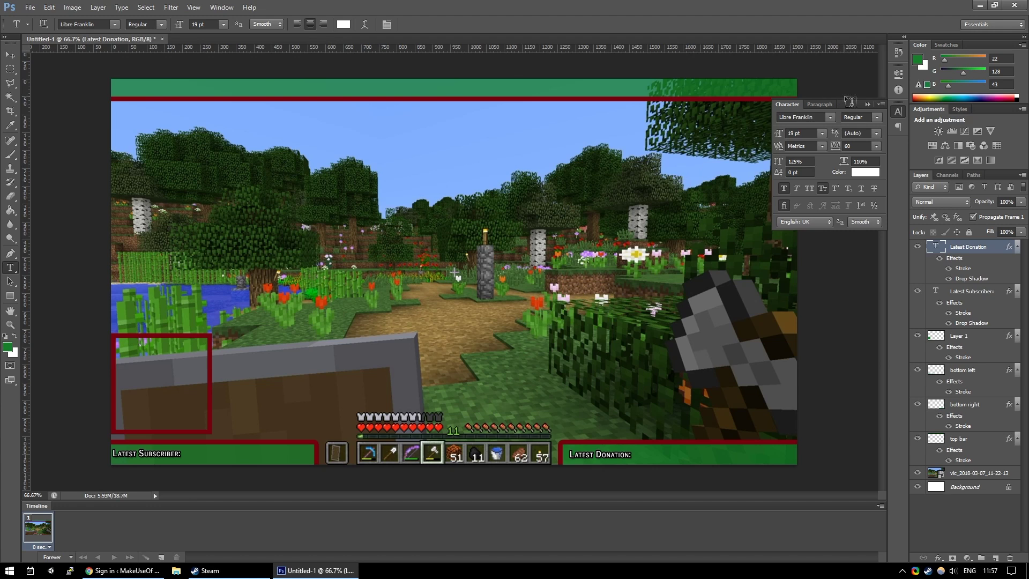
pyautogui.click(868, 104)
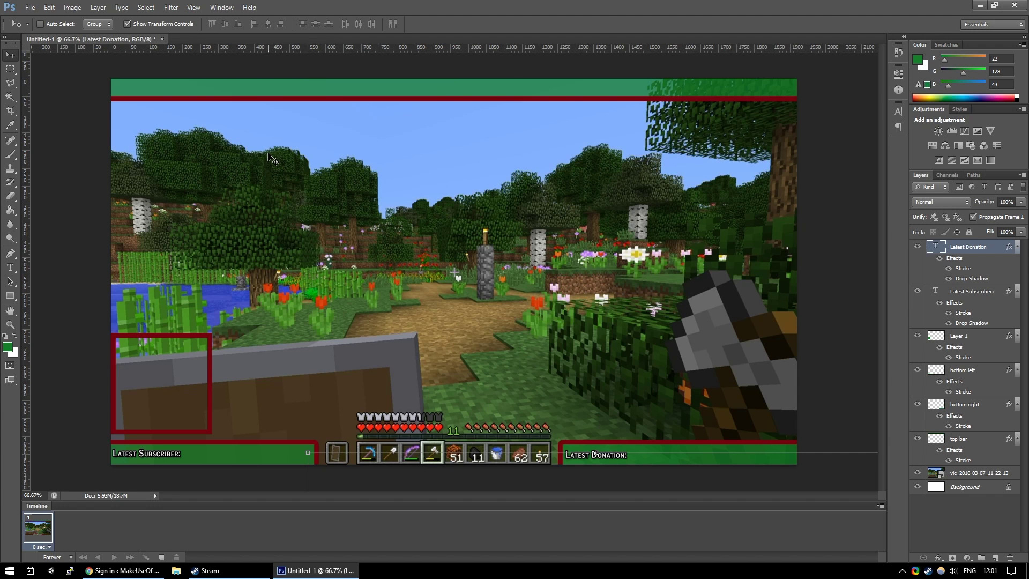
# - Place facebook.psd and drag the icon to the left end of the top green bar
pyautogui.click(29, 6)
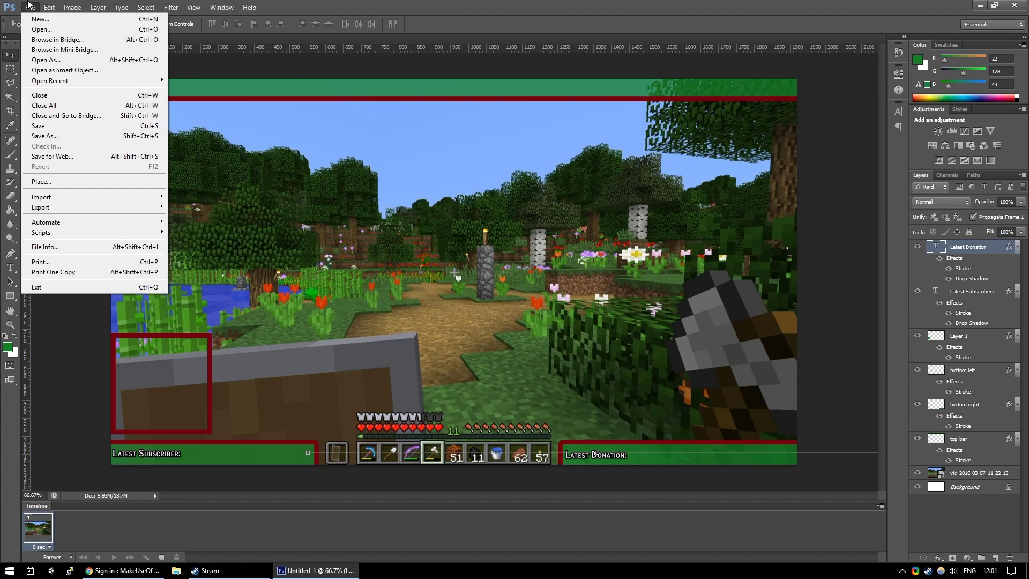
pyautogui.click(60, 186)
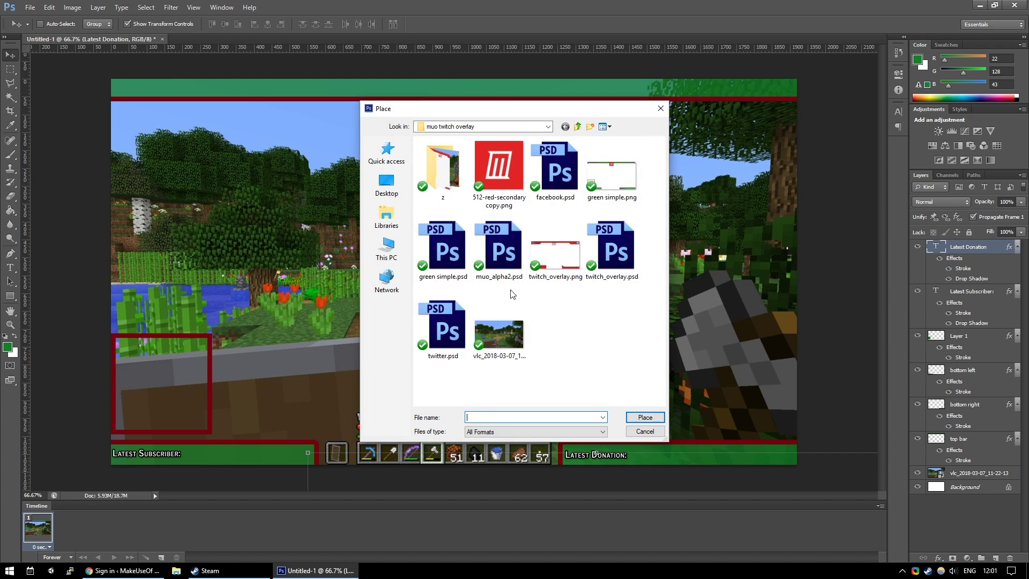
pyautogui.doubleClick(555, 166)
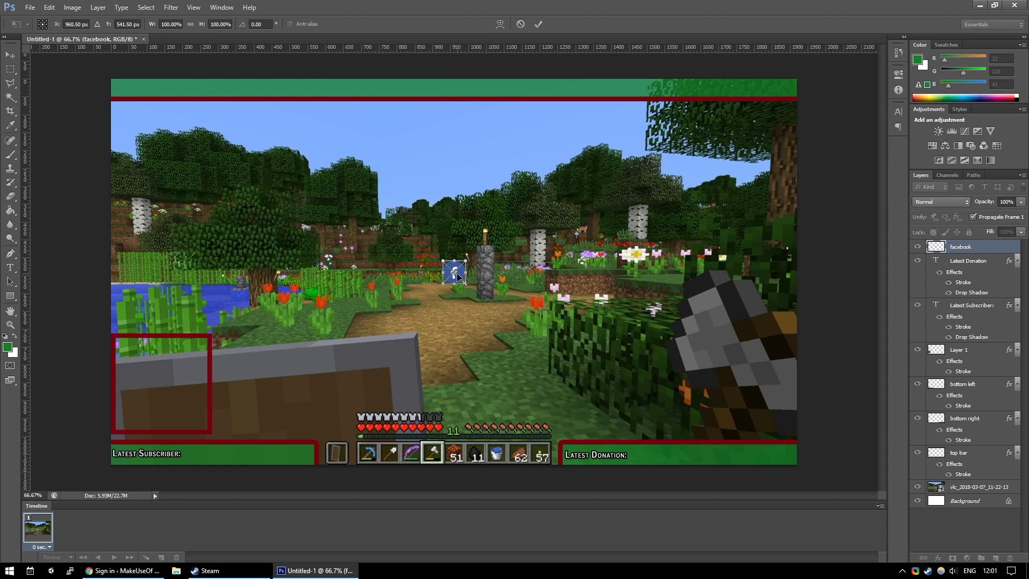
pyautogui.hotkey('ctrl', '+')
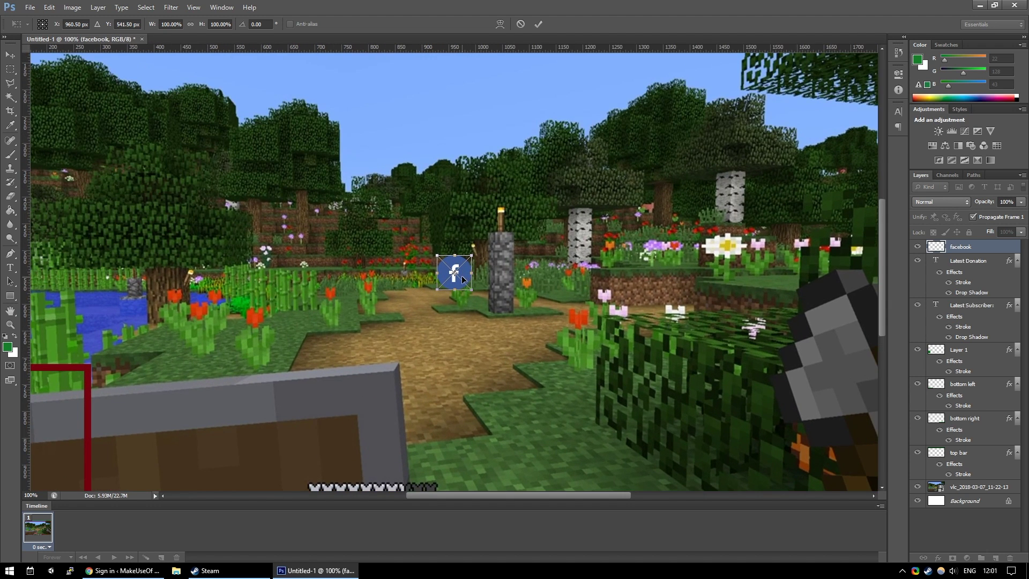
pyautogui.moveTo(465, 276); pyautogui.dragTo(125, 124)
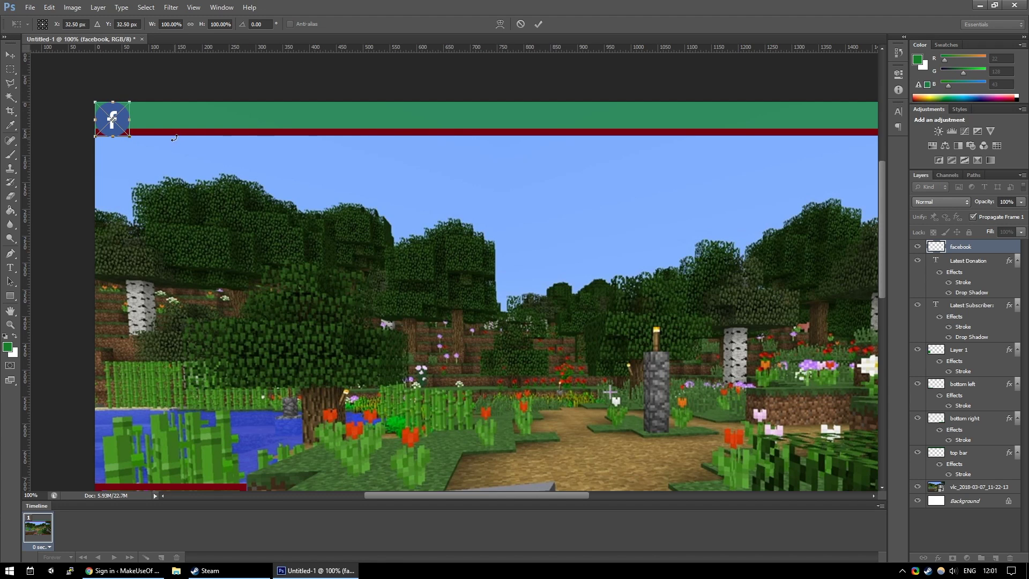
# - Give the facebook icon a 10 px Stroke sampled from the bars' dark red
pyautogui.click(539, 24)
pyautogui.rightClick(953, 247)
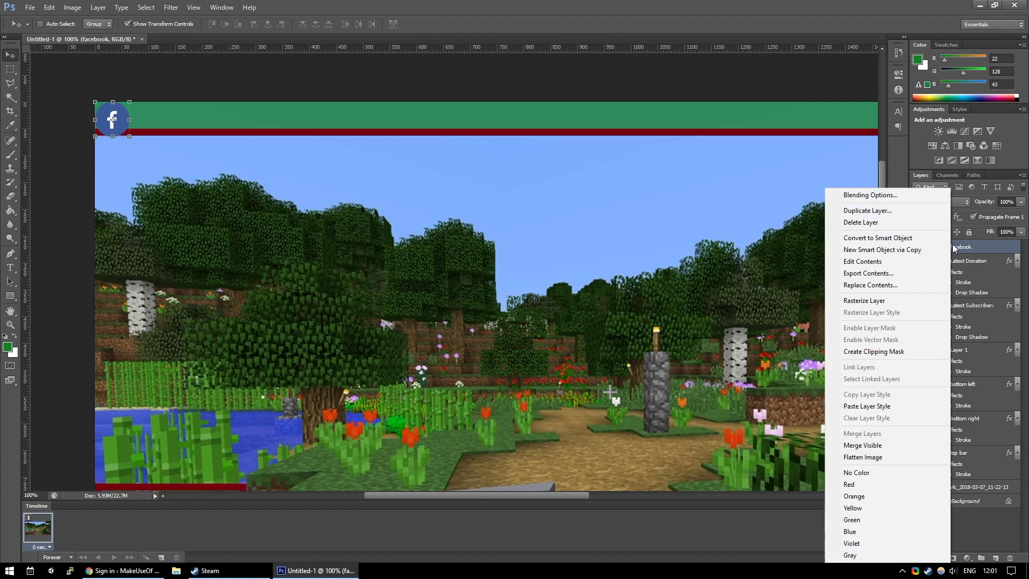
pyautogui.click(900, 200)
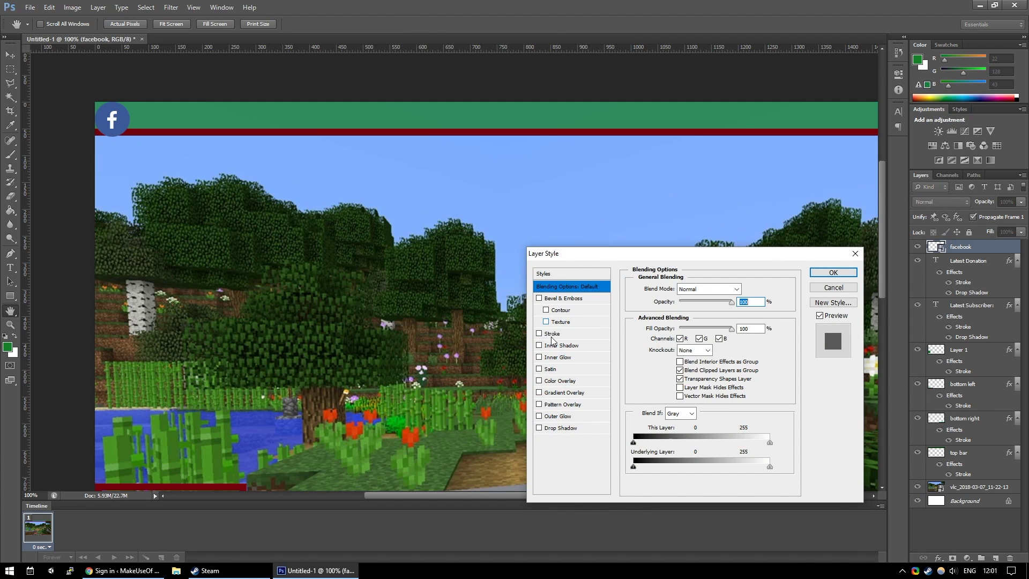
pyautogui.click(539, 333)
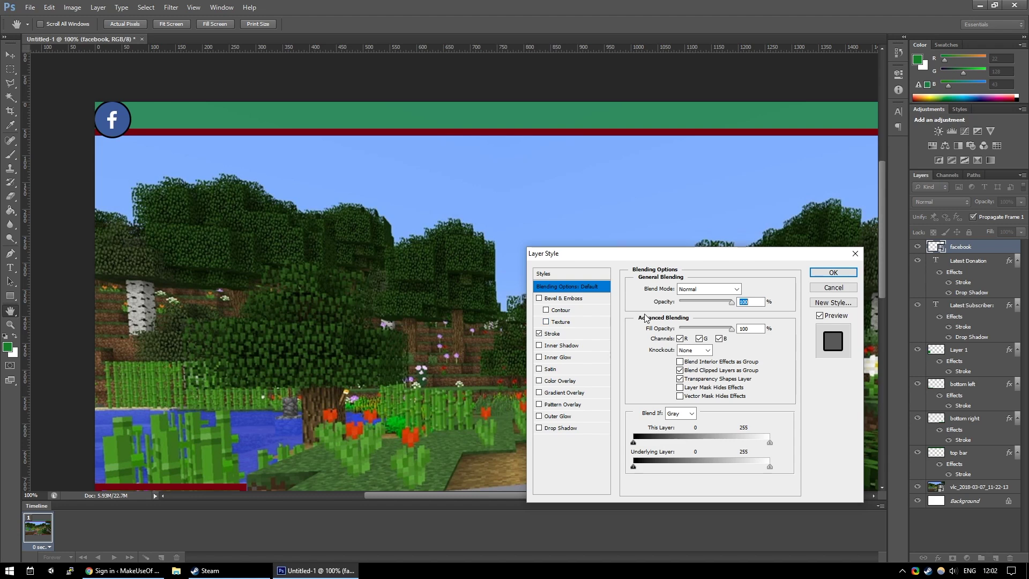
pyautogui.click(561, 332)
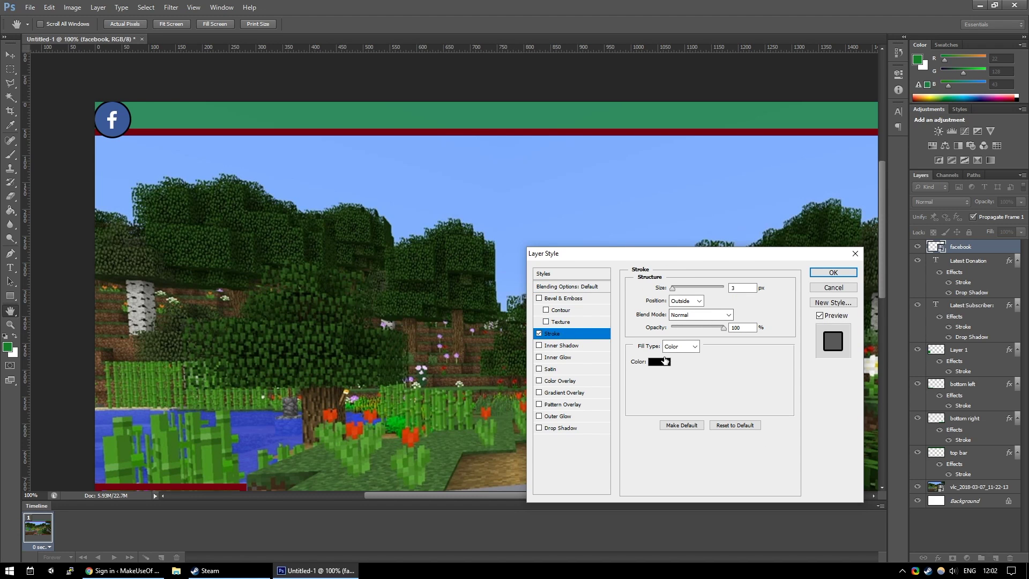
pyautogui.click(660, 361)
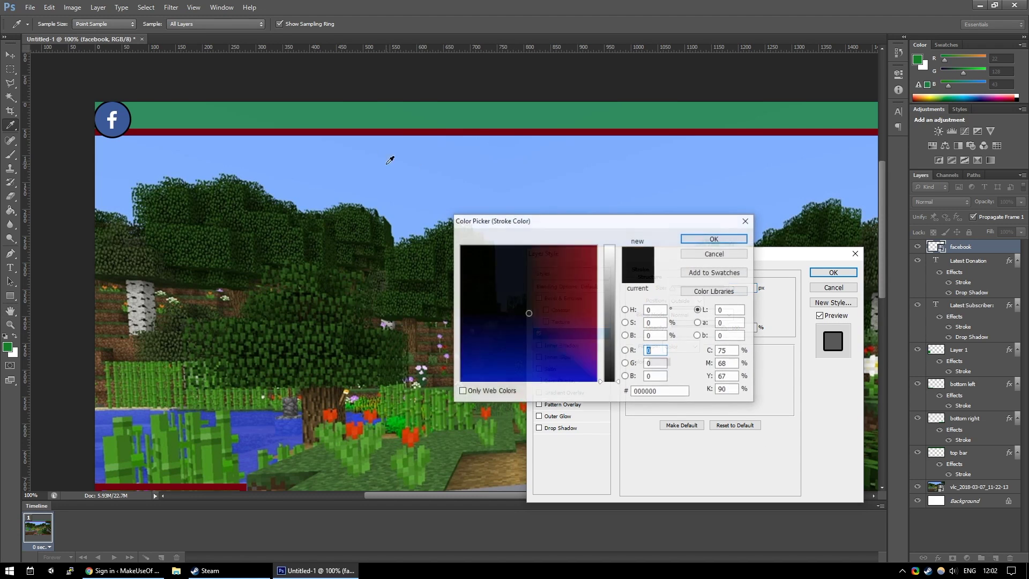
pyautogui.click(347, 131)
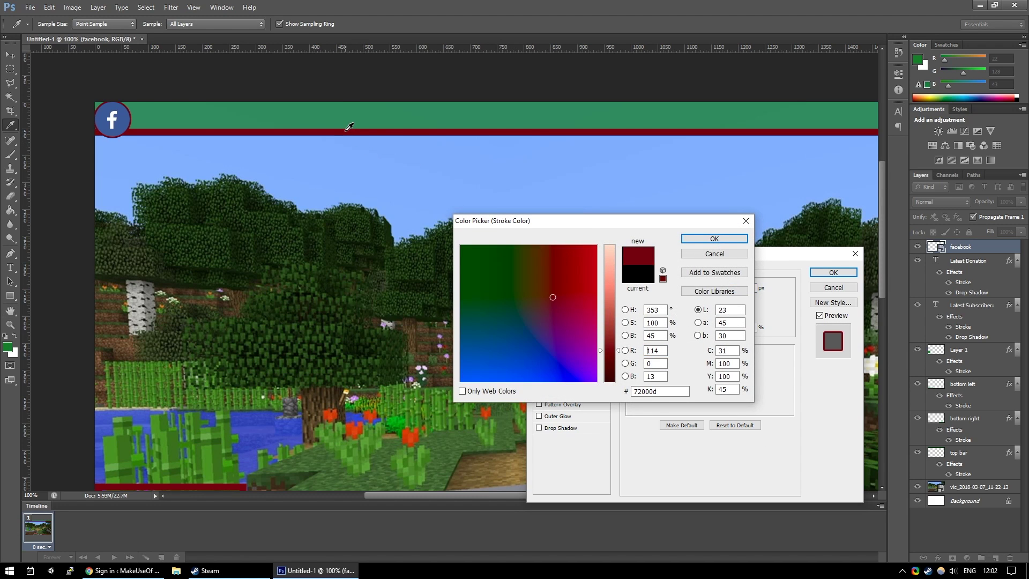
pyautogui.click(713, 239)
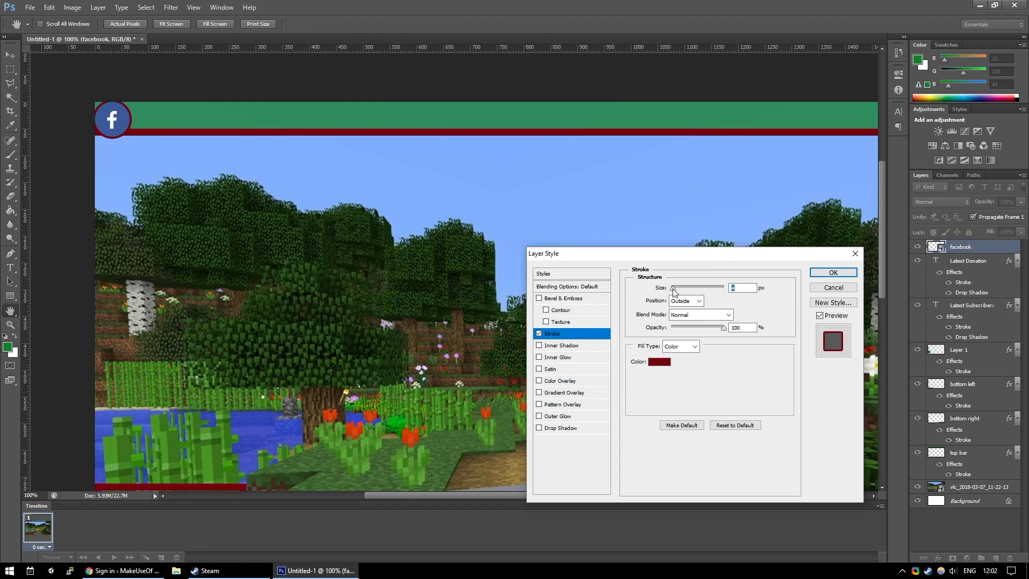
pyautogui.moveTo(673, 289); pyautogui.dragTo(677, 290)
pyautogui.moveTo(677, 292); pyautogui.dragTo(678, 292)
pyautogui.click(832, 272)
# - Nudge the facebook icon into the top bar's top-left corner
pyautogui.press('v')
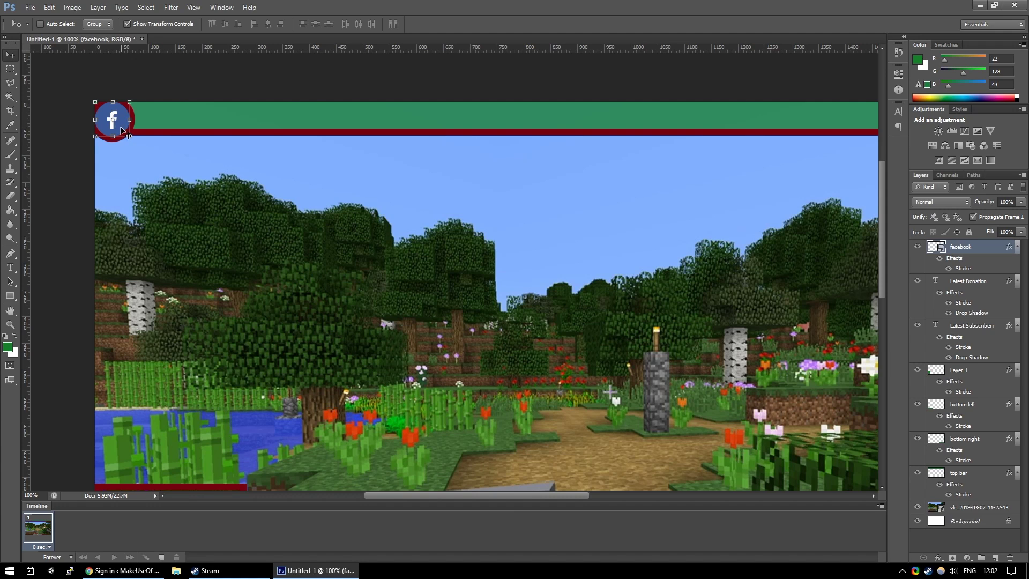
pyautogui.moveTo(119, 132)
pyautogui.mouseDown()
pyautogui.moveTo(92, 77)
pyautogui.moveTo(110, 121)
pyautogui.mouseUp()
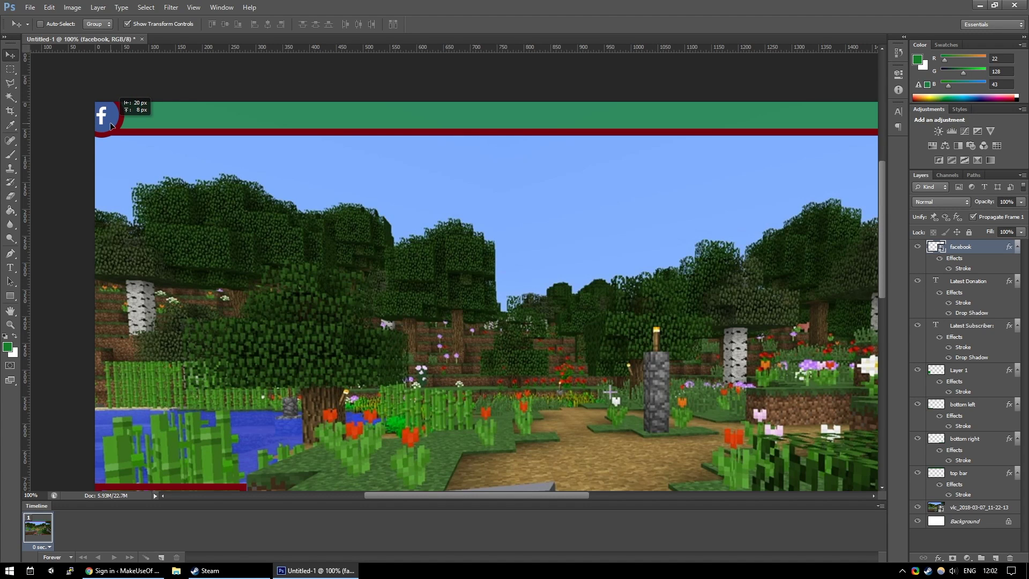
pyautogui.moveTo(110, 122); pyautogui.dragTo(114, 121)
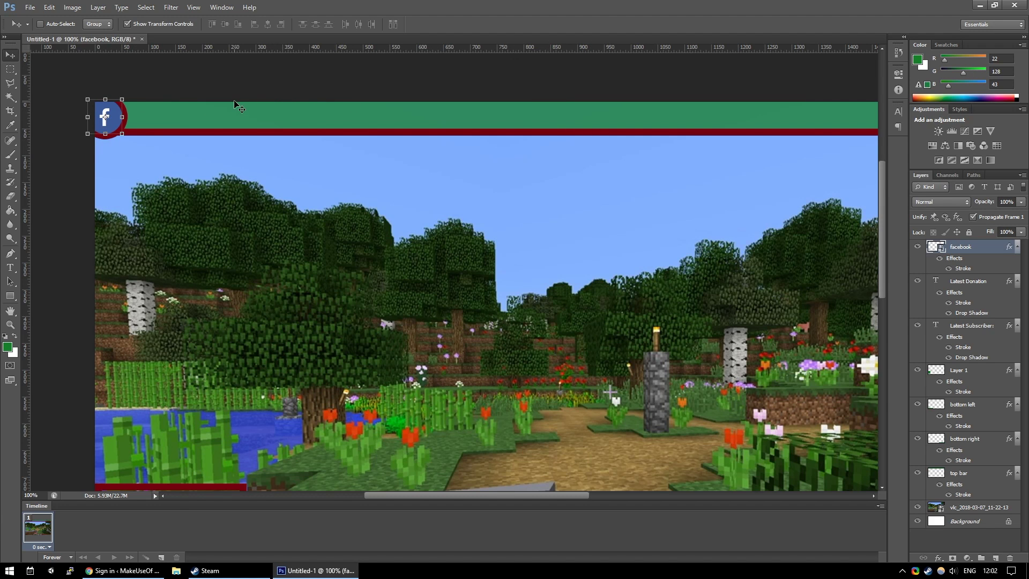
# - Zoom out to see the whole canvas
pyautogui.hotkey('ctrl', '-')
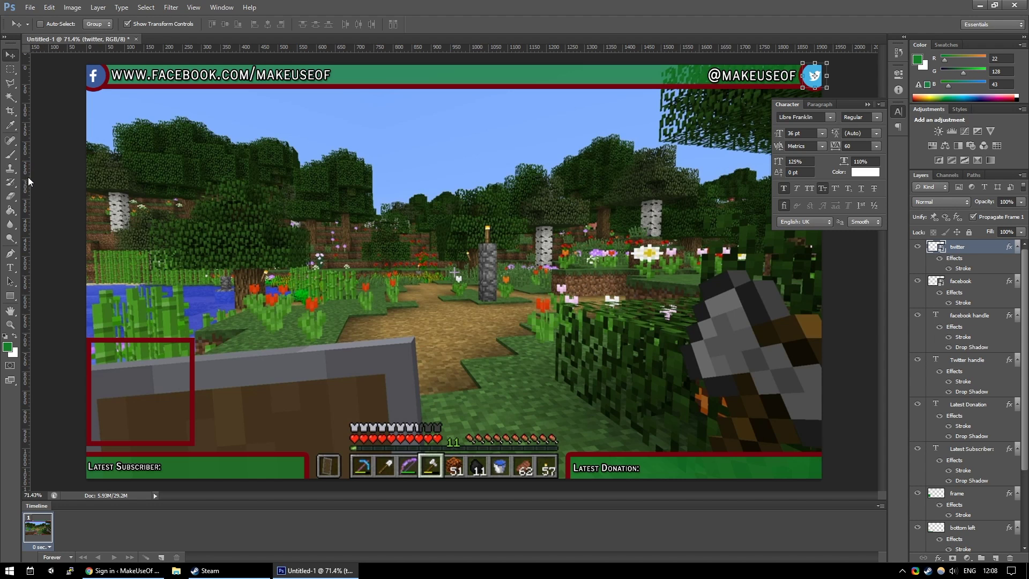
# - Drag a vertical guide from the ruler to the canvas centre at 960 px
pyautogui.moveTo(27, 184); pyautogui.dragTo(455, 186)
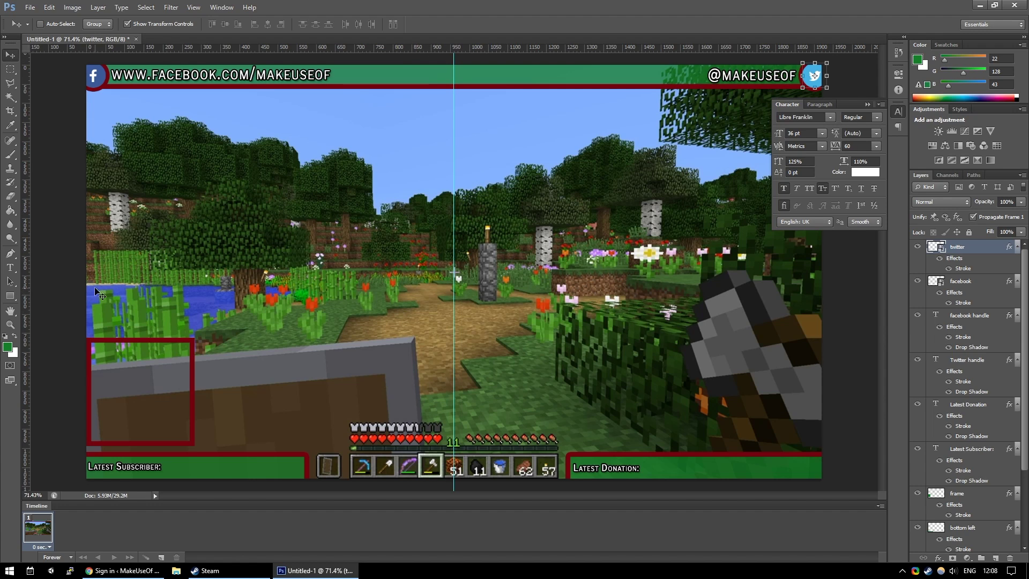
pyautogui.click(194, 8)
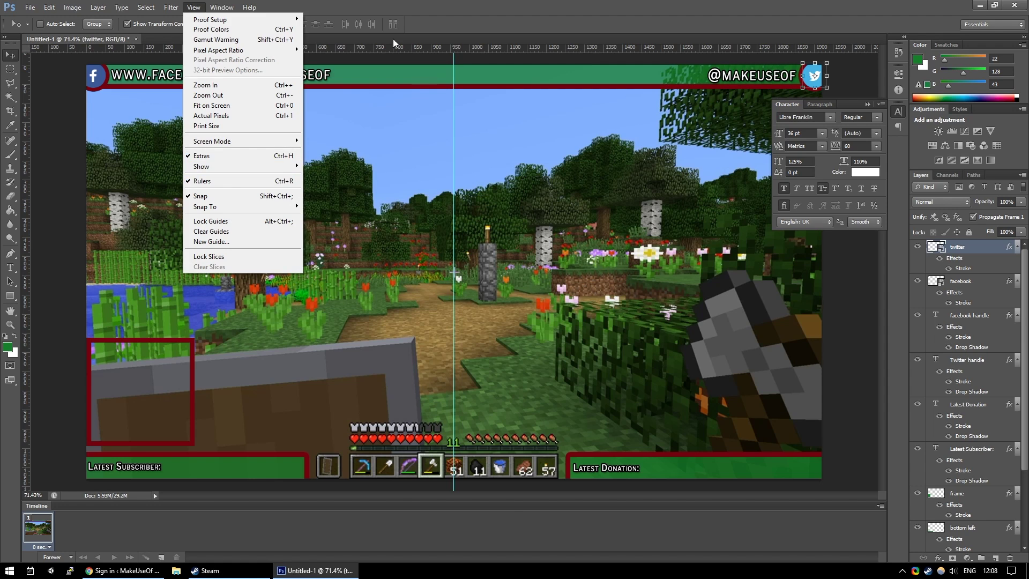
pyautogui.click(417, 68)
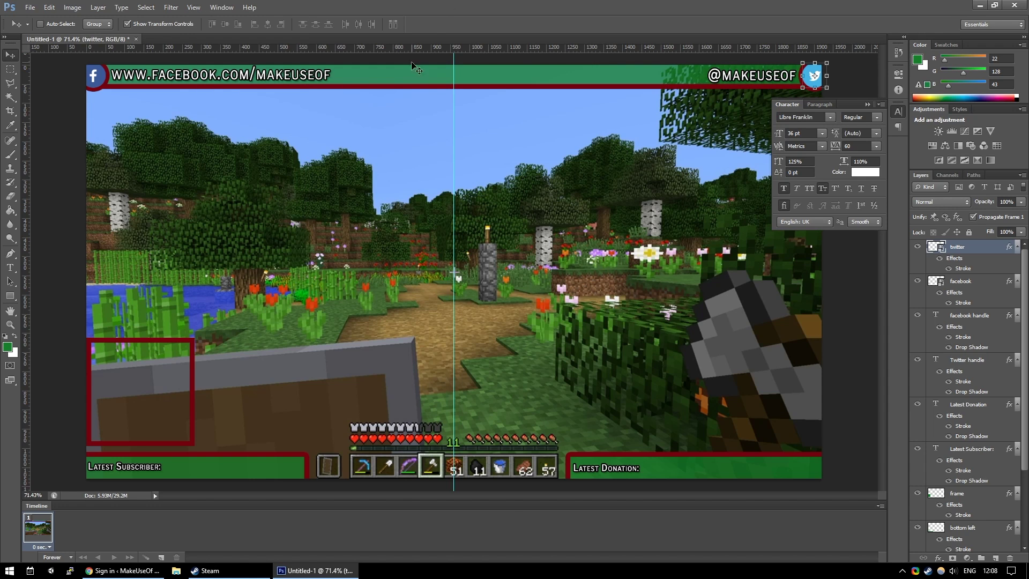
pyautogui.click(30, 8)
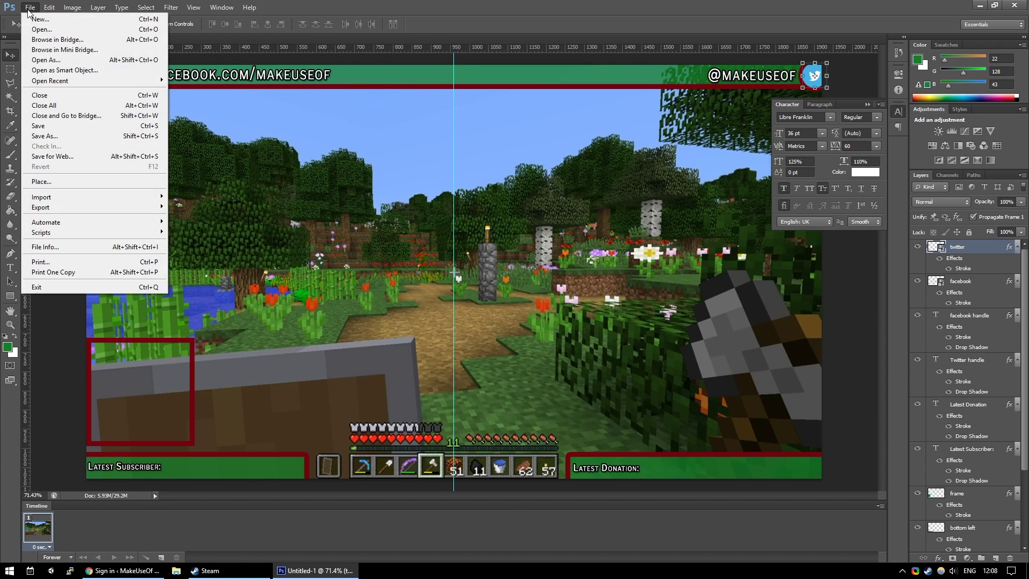
# - Place '512-red-secondary copy.png' and commit it at the canvas centre
pyautogui.click(43, 182)
pyautogui.doubleClick(500, 170)
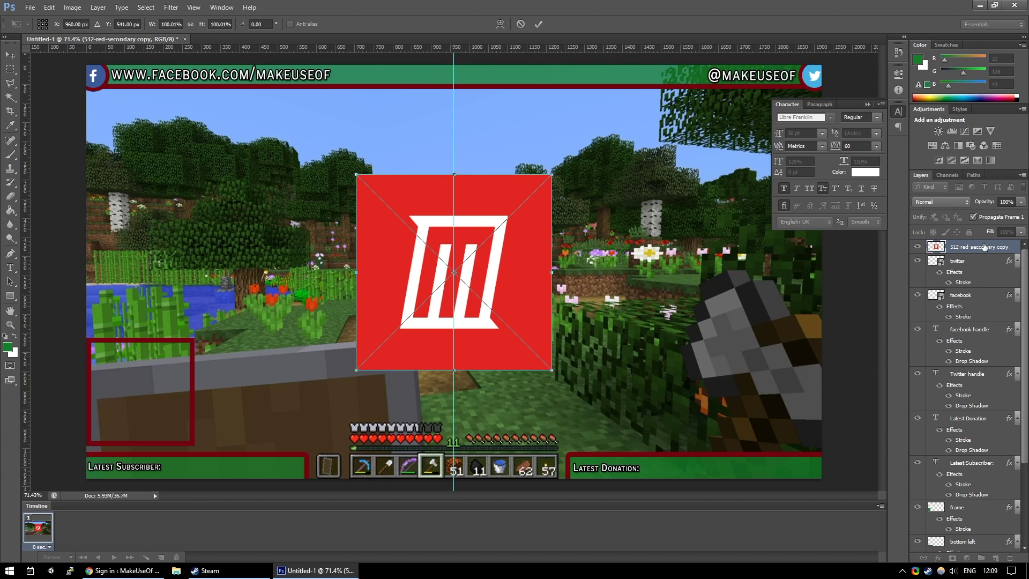
pyautogui.click(538, 25)
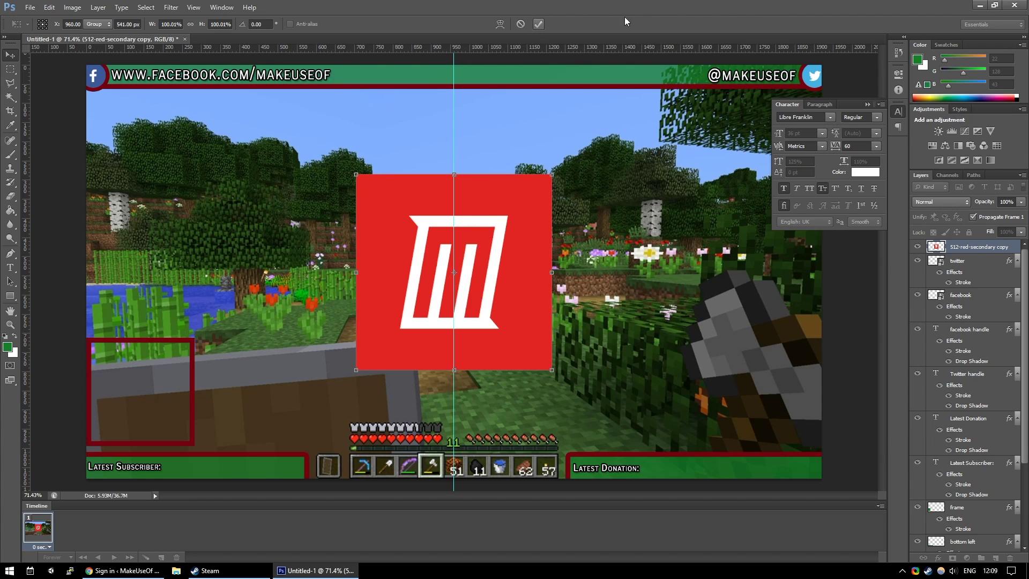
# - On a new layer below the logo, draw a 536×536 px green square around the red logo
pyautogui.click(997, 559)
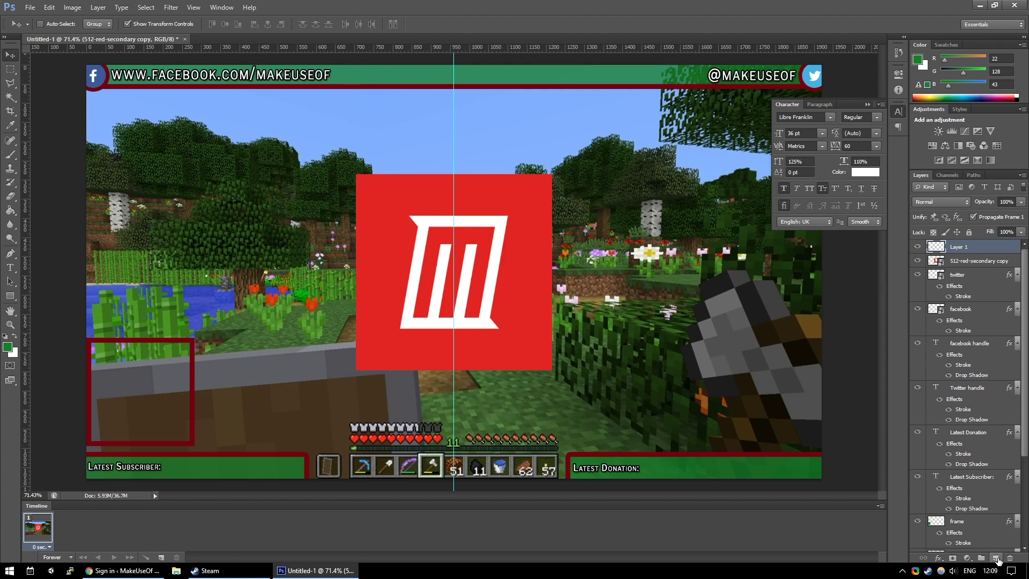
pyautogui.moveTo(959, 249); pyautogui.dragTo(964, 265)
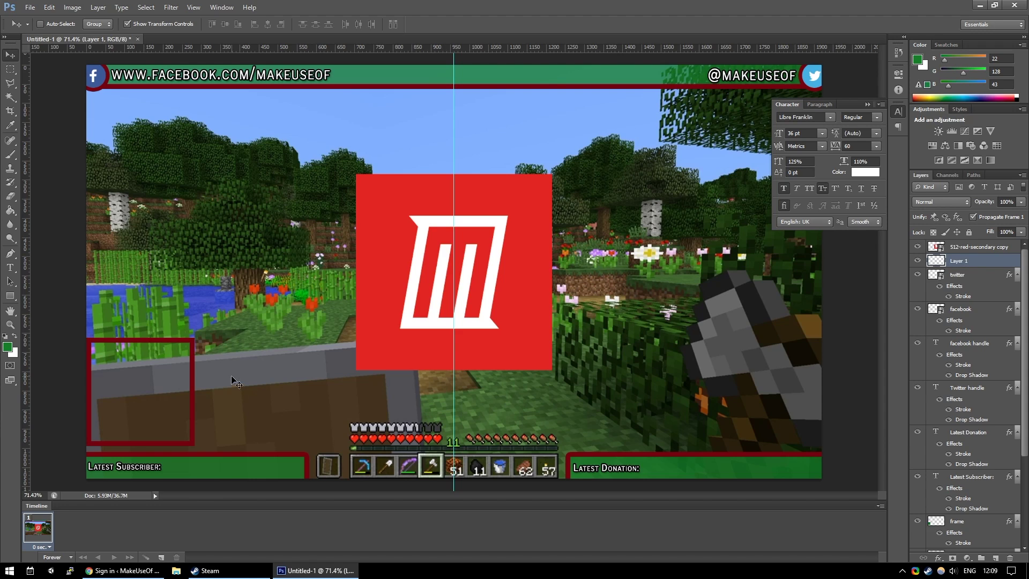
pyautogui.click(12, 297)
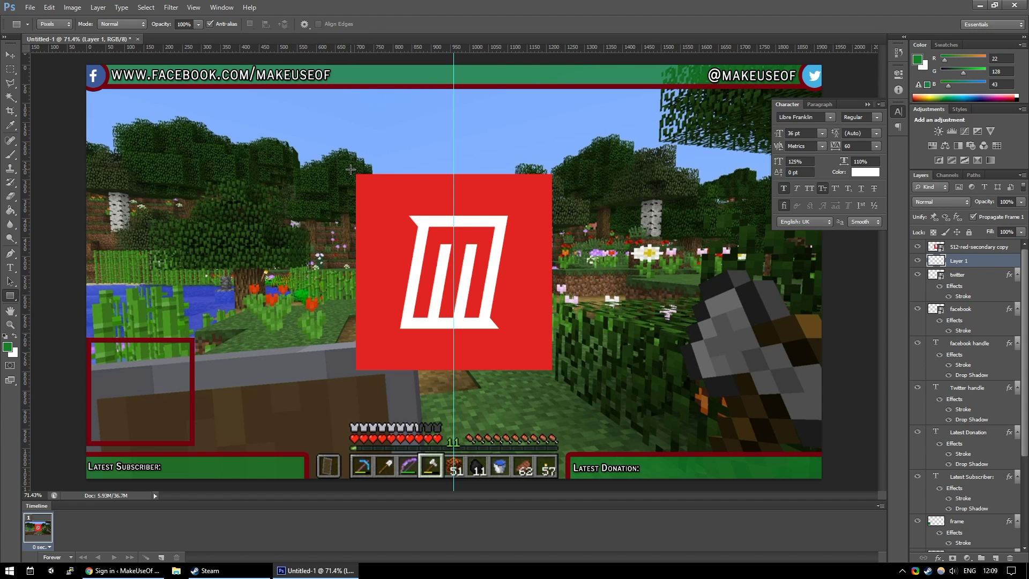
pyautogui.moveTo(351, 169); pyautogui.dragTo(591, 375)
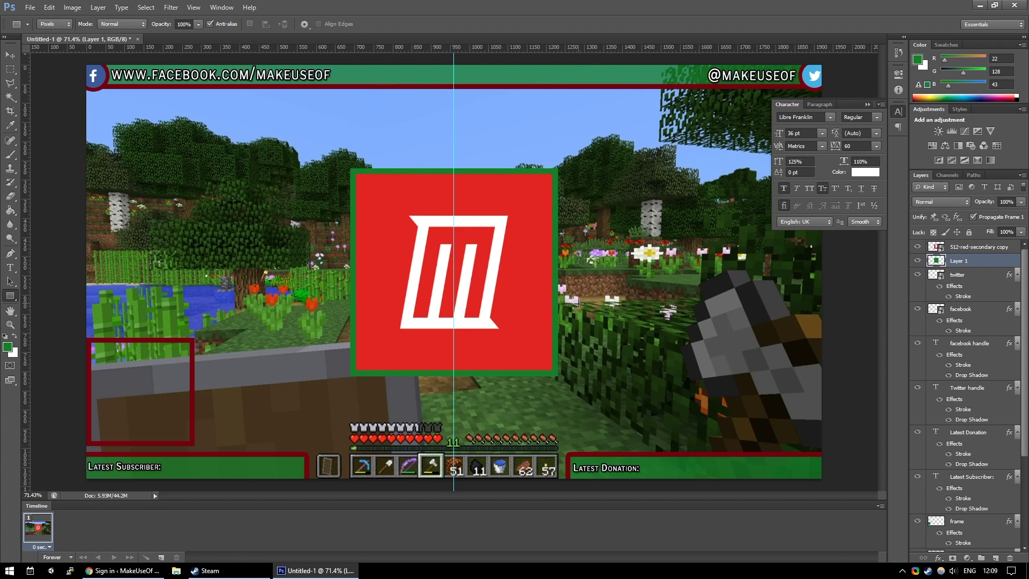
# - Add a 24 px Stroke to Layer 1's green square, sampling the bars' dark red
pyautogui.rightClick(959, 263)
pyautogui.click(893, 204)
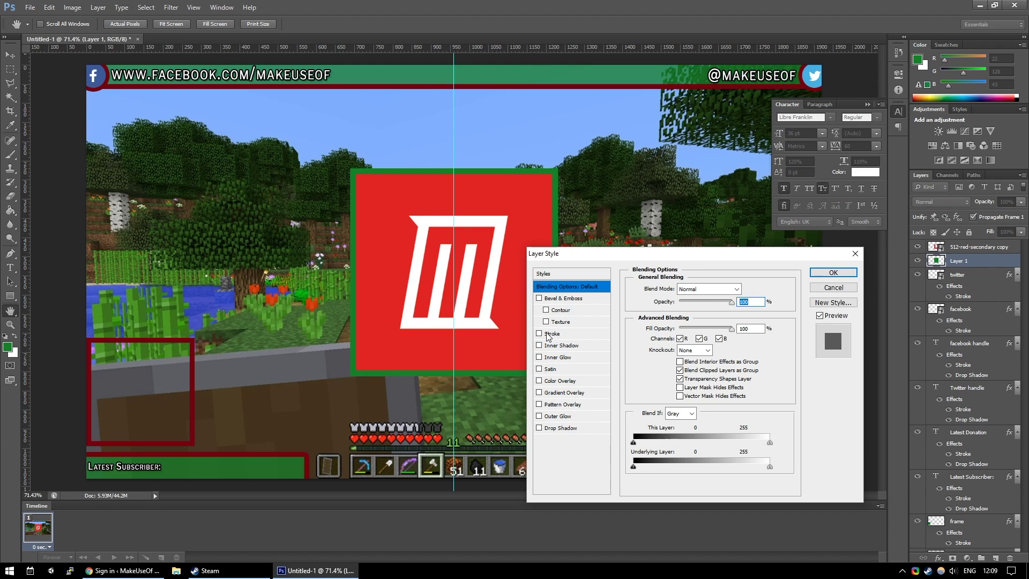
pyautogui.click(549, 334)
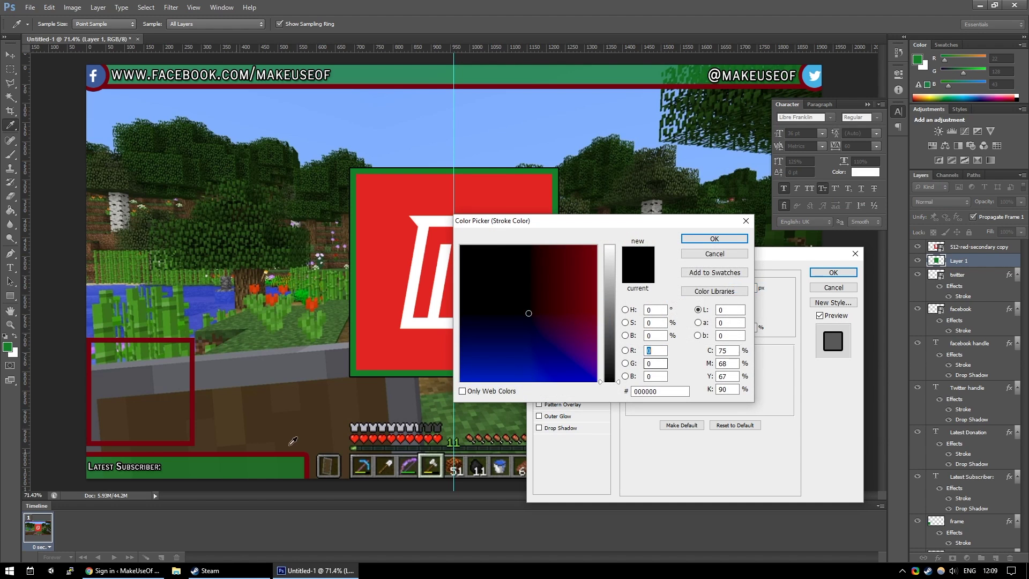
pyautogui.click(659, 361)
pyautogui.click(221, 454)
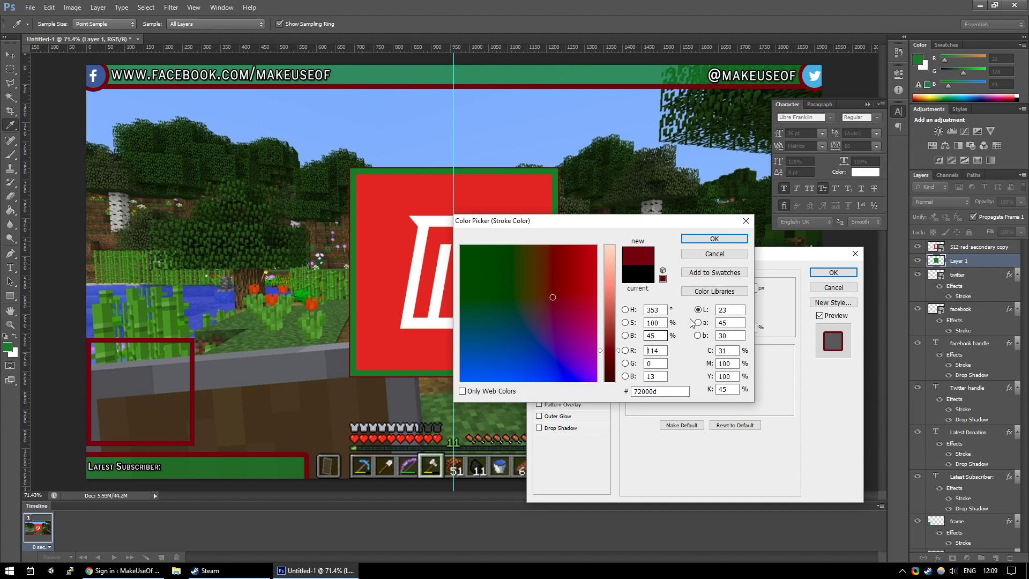
pyautogui.click(725, 239)
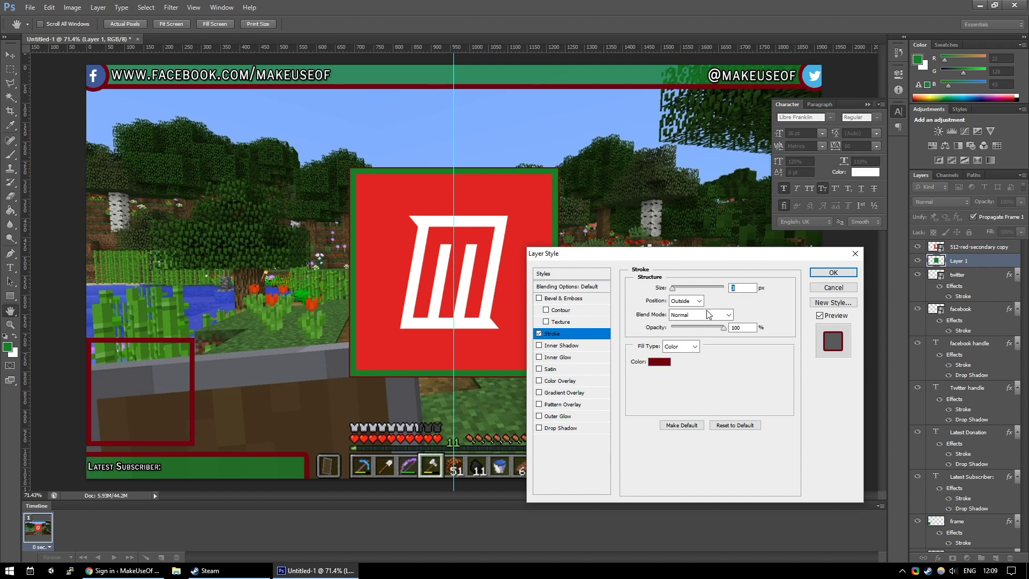
pyautogui.moveTo(677, 289); pyautogui.dragTo(692, 290)
pyautogui.click(815, 273)
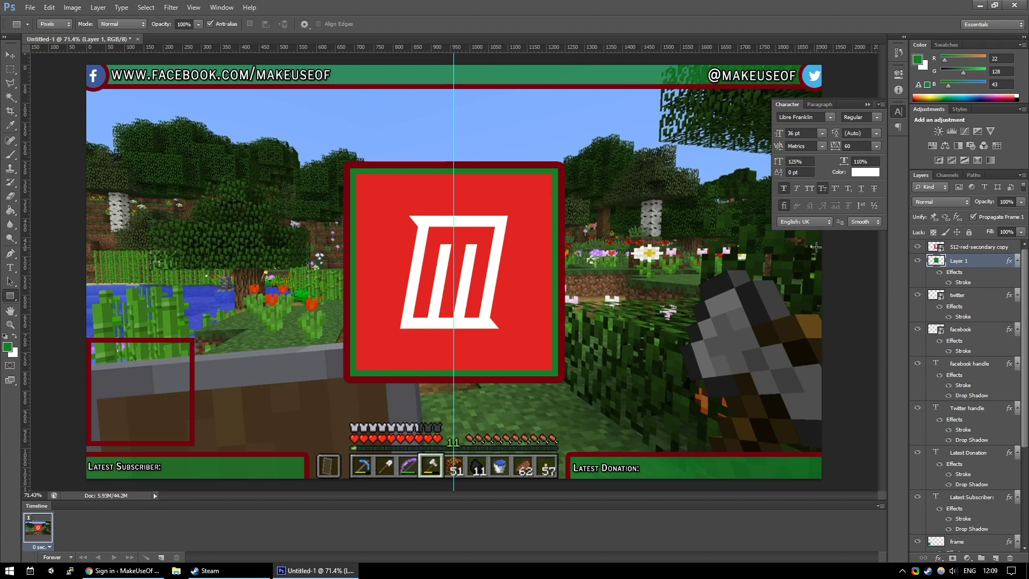
# - Merge the 512-red-secondary copy logo and Layer 1 into a smart object at 89% opacity
pyautogui.click(971, 247)
pyautogui.click(973, 260)
pyautogui.keyDown('shift'); pyautogui.click(970, 247); pyautogui.keyUp('shift')
pyautogui.rightClick(970, 248)
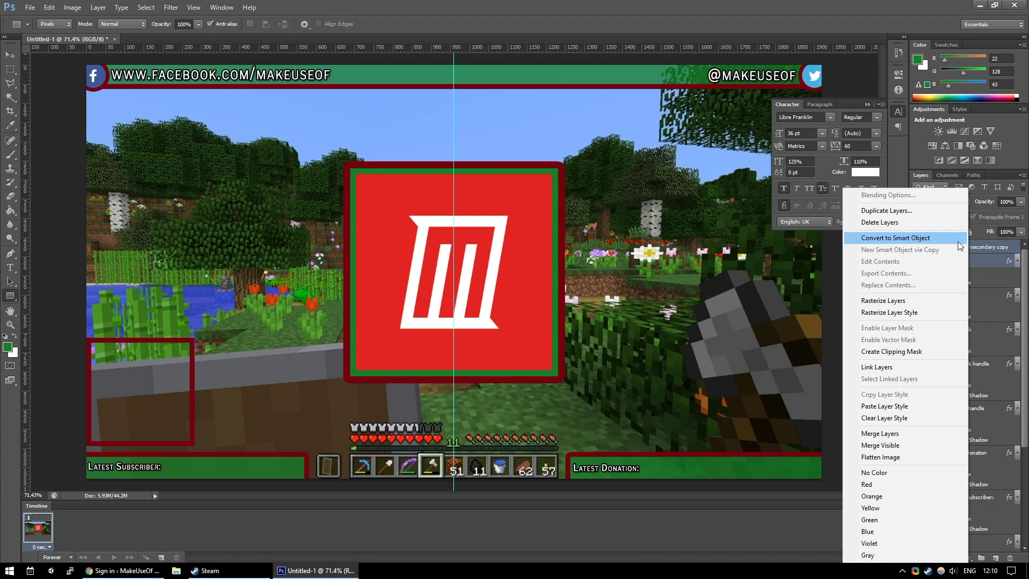
pyautogui.click(898, 242)
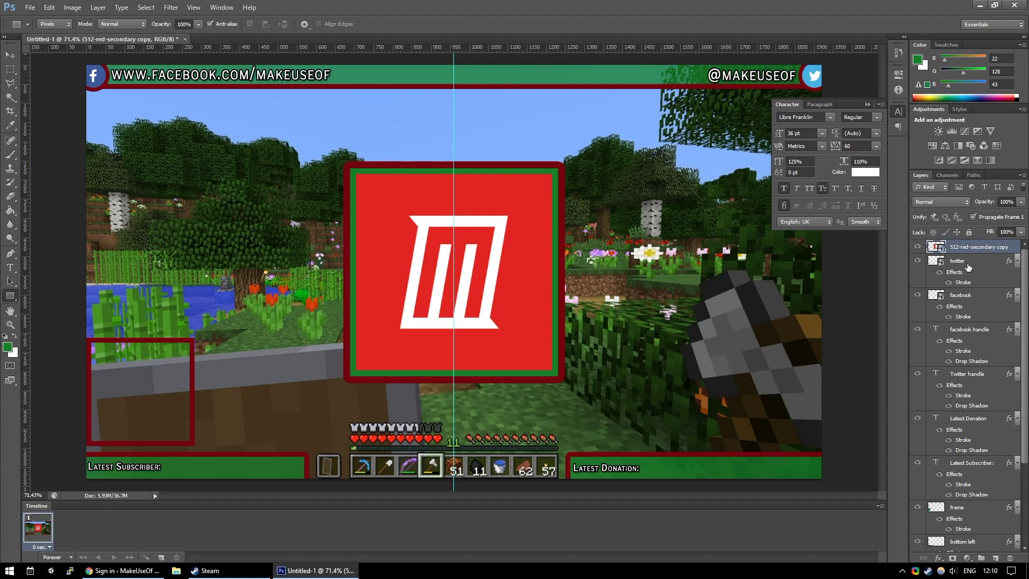
pyautogui.click(1021, 203)
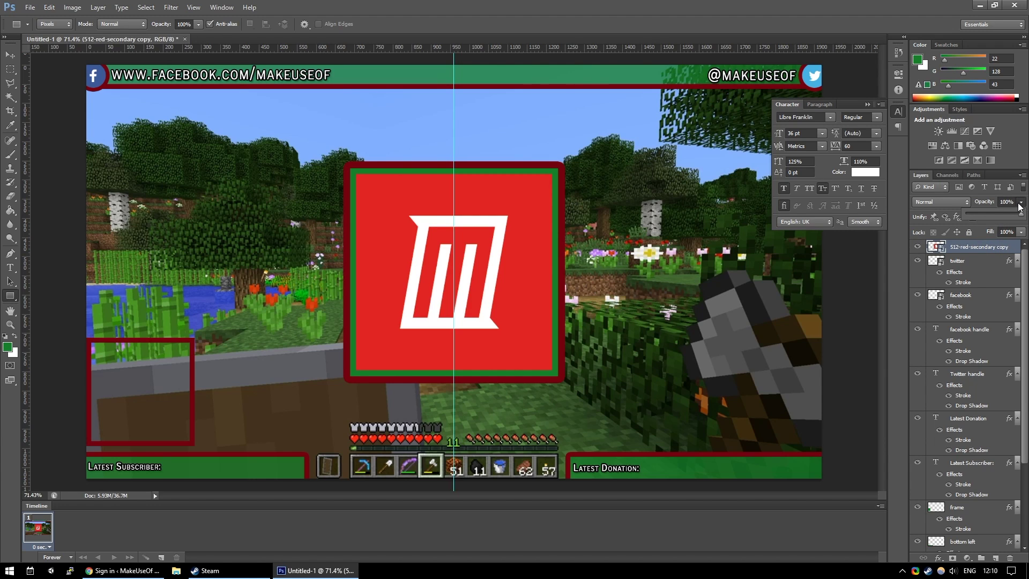
pyautogui.moveTo(1022, 218); pyautogui.dragTo(1016, 217)
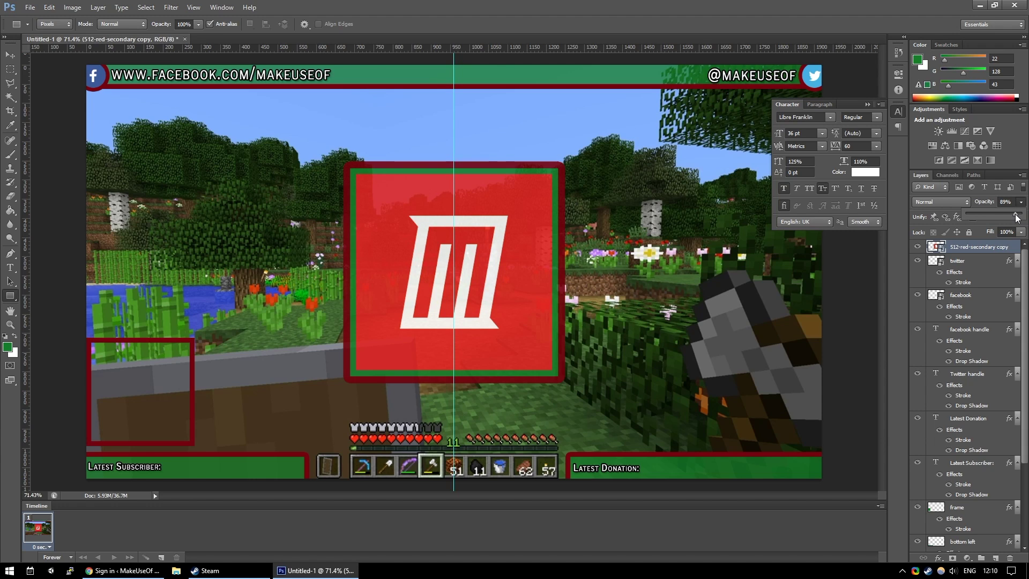
# - Free-transform the framed logo down to 160×160 px and commit it at the top centre
pyautogui.click(10, 54)
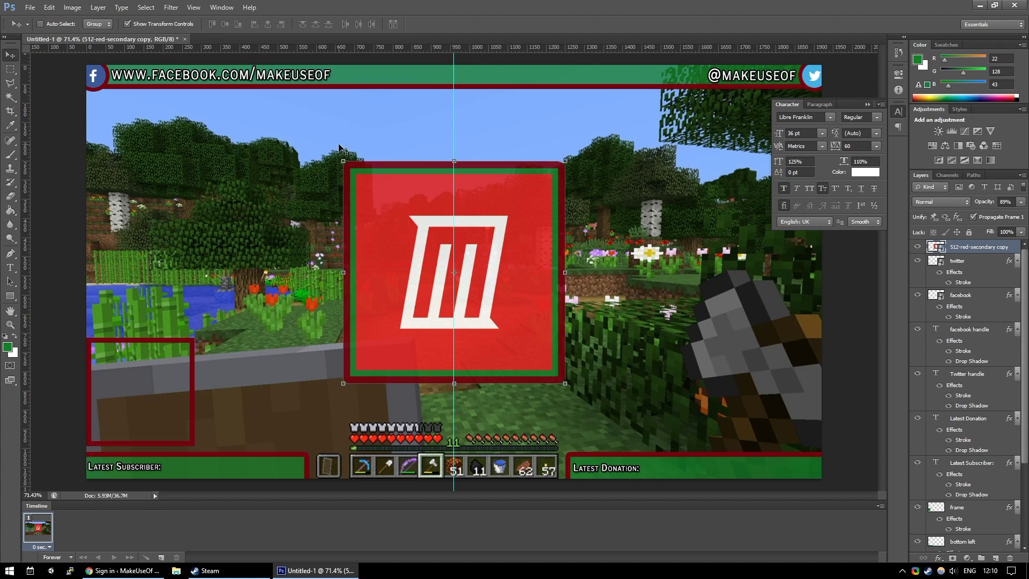
pyautogui.moveTo(565, 384); pyautogui.dragTo(467, 103)
pyautogui.click(538, 23)
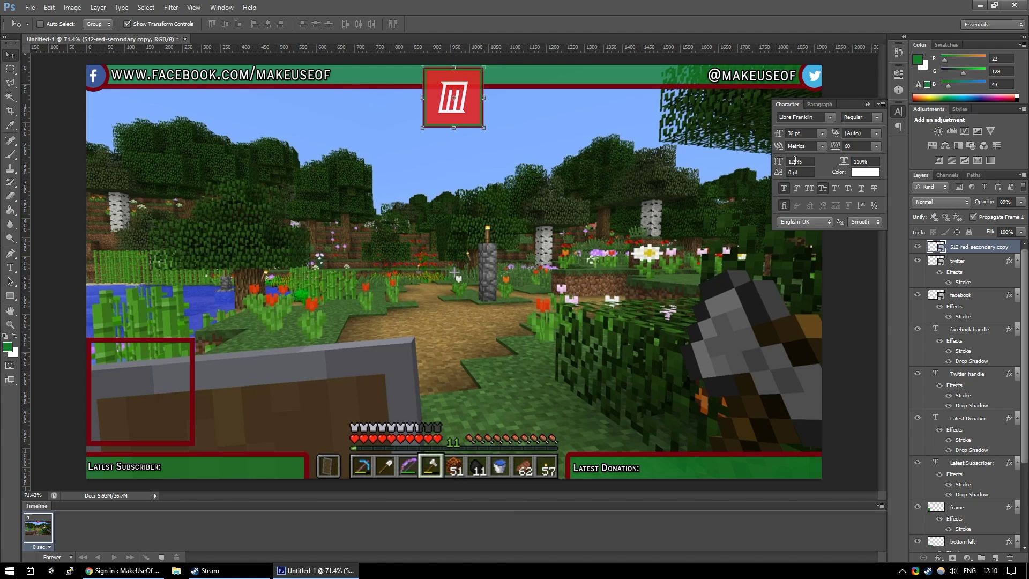
pyautogui.click(978, 294)
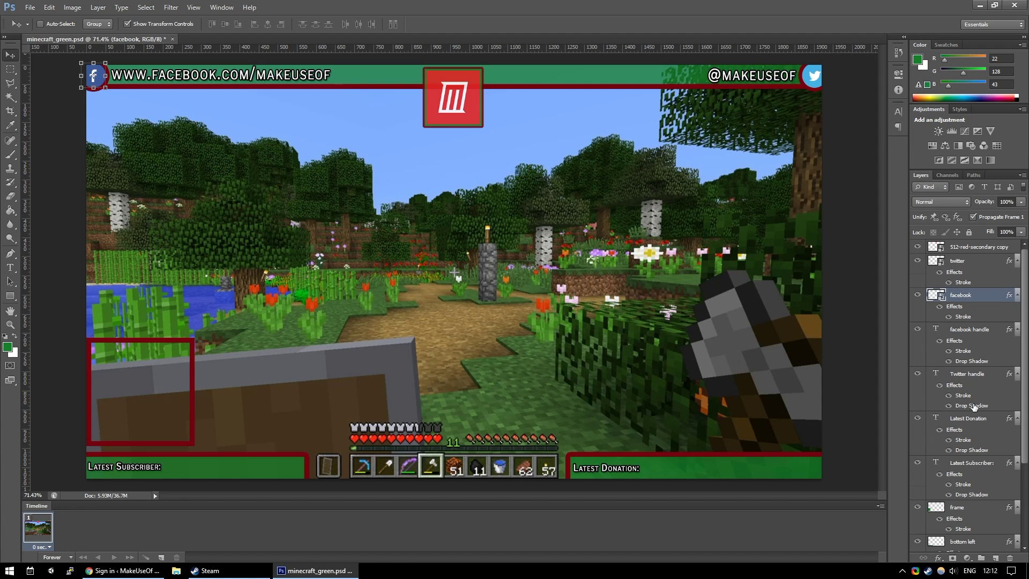
# - Hide the vlc Minecraft screenshot and white Background layers to show transparency
pyautogui.scroll(-3, 971, 398)
pyautogui.scroll(-1, 971, 398)
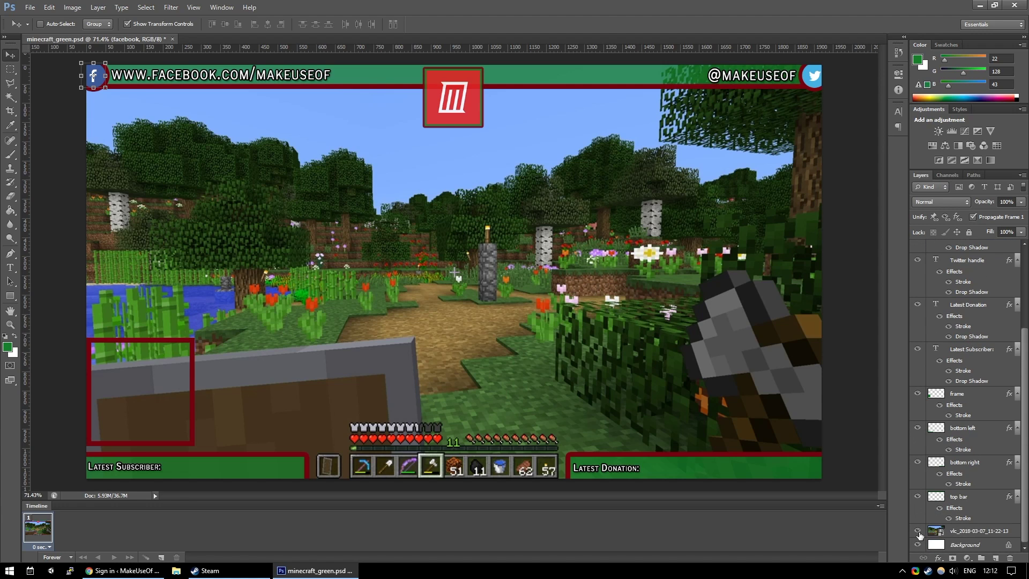
pyautogui.click(918, 530)
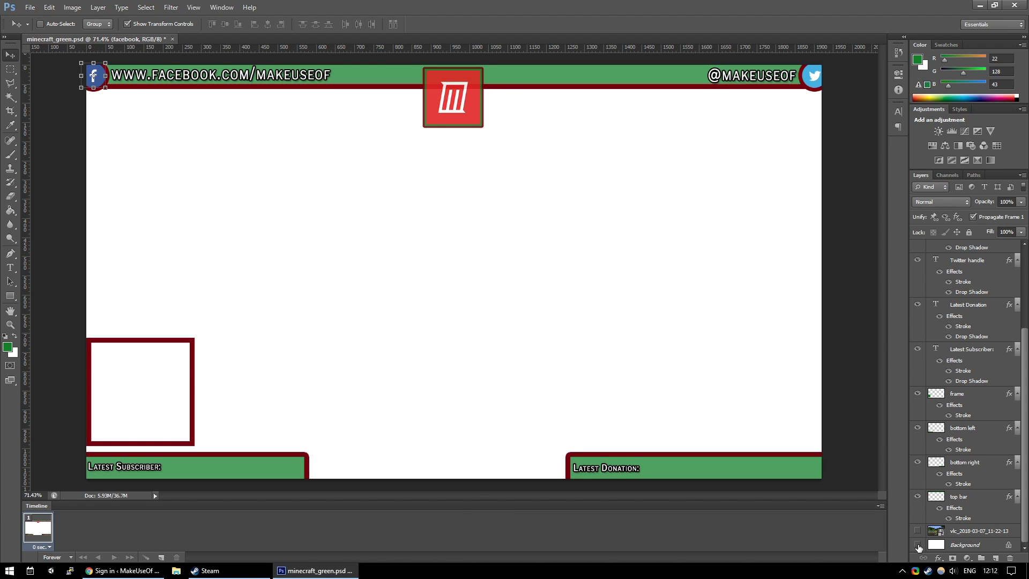
pyautogui.click(917, 545)
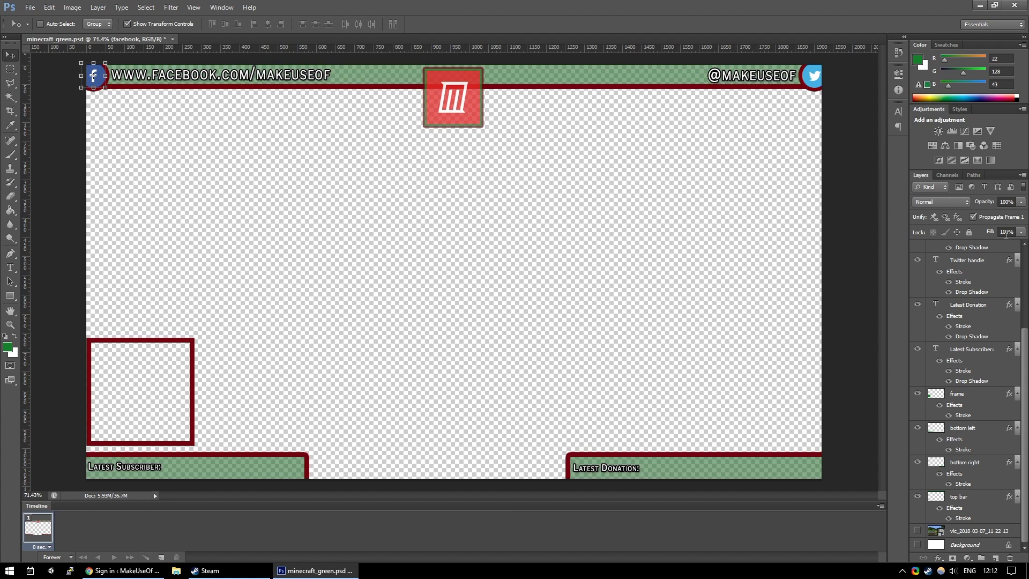
# - Restore the logo layer's opacity to 100%
pyautogui.scroll(5, 1004, 268)
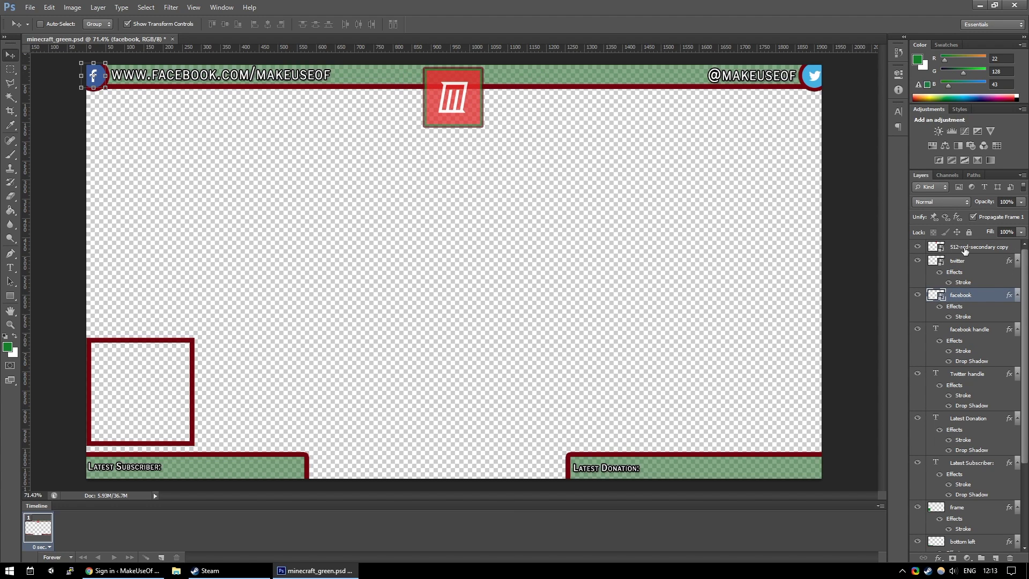
pyautogui.click(965, 250)
pyautogui.click(1020, 201)
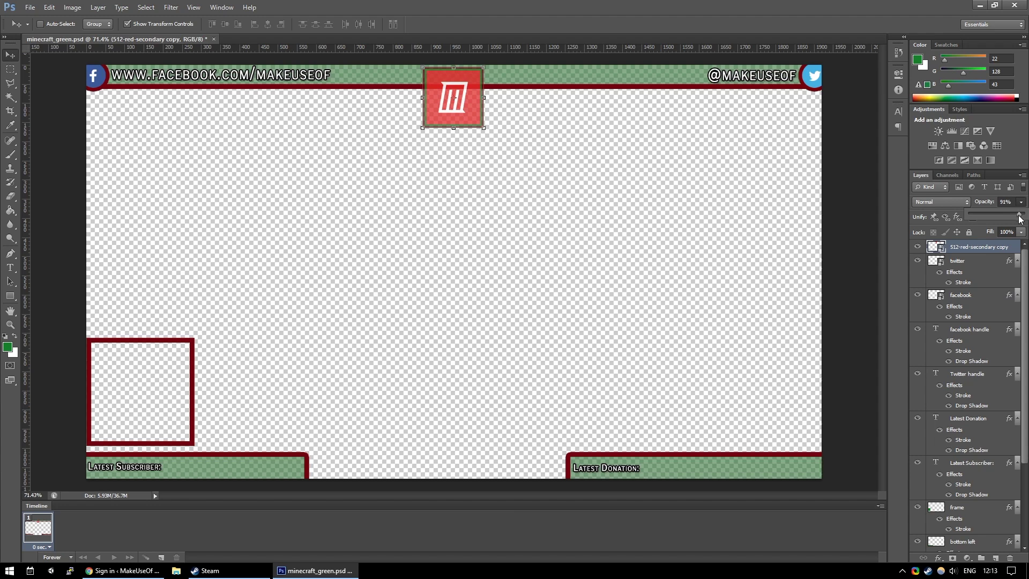
pyautogui.moveTo(1021, 220); pyautogui.dragTo(1026, 221)
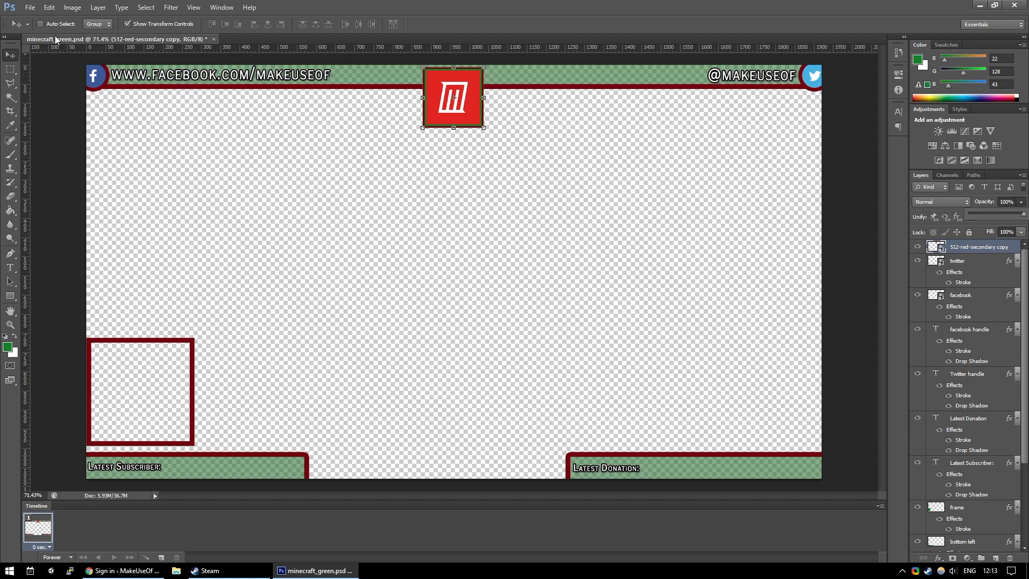
pyautogui.click(28, 11)
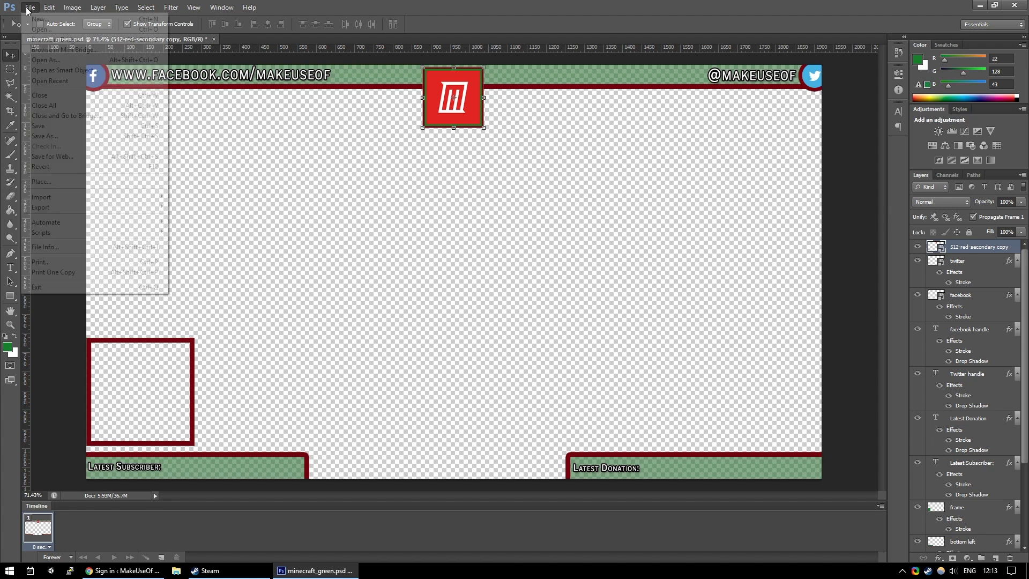
# - Save the document over minecraft_green.psd, keeping maximum compatibility
pyautogui.click(53, 133)
pyautogui.click(633, 297)
pyautogui.click(492, 213)
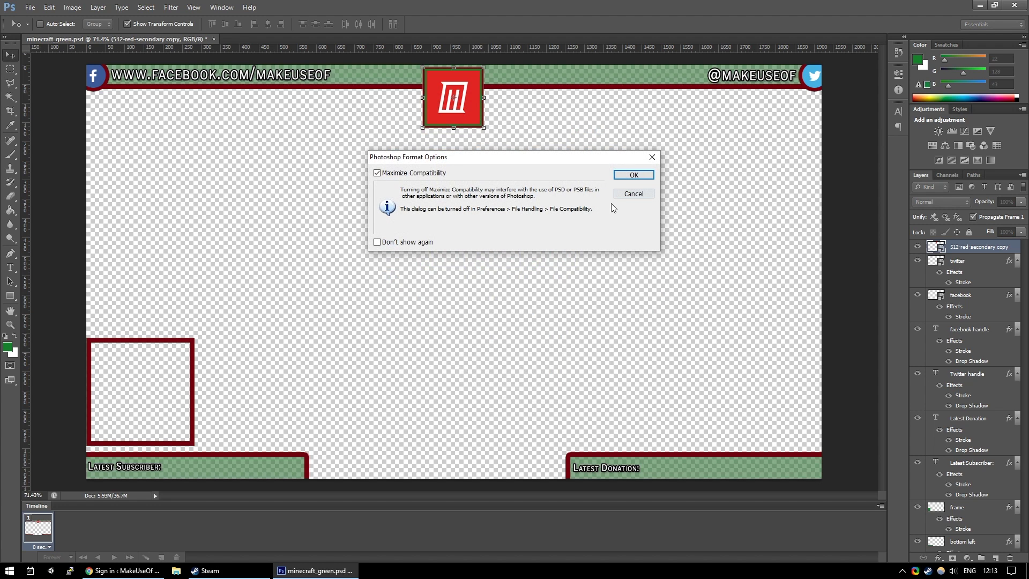
pyautogui.click(632, 176)
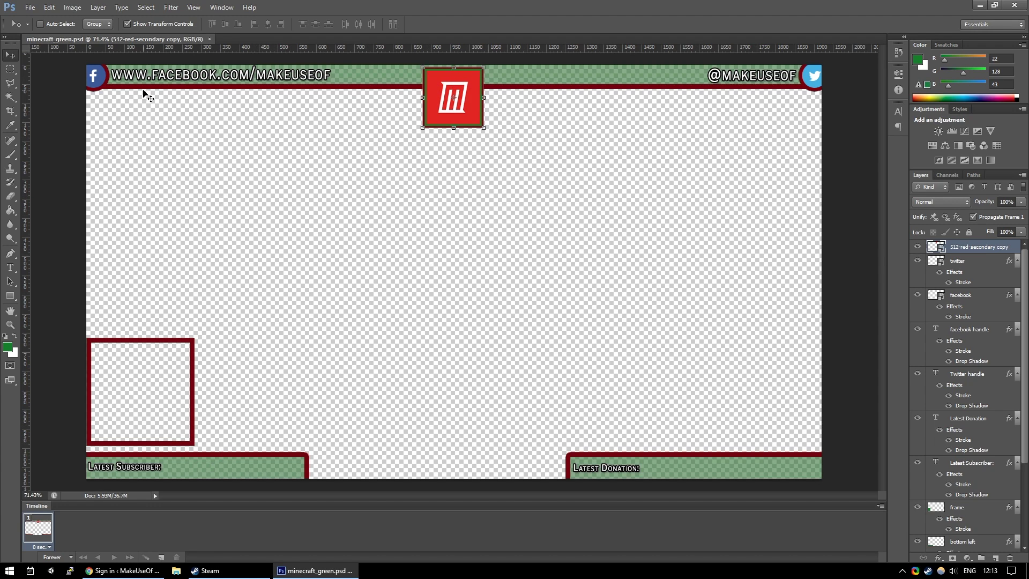
# - Save a PNG copy as minecraft_green.png, replacing the old file, with default PNG options
pyautogui.click(30, 7)
pyautogui.click(45, 135)
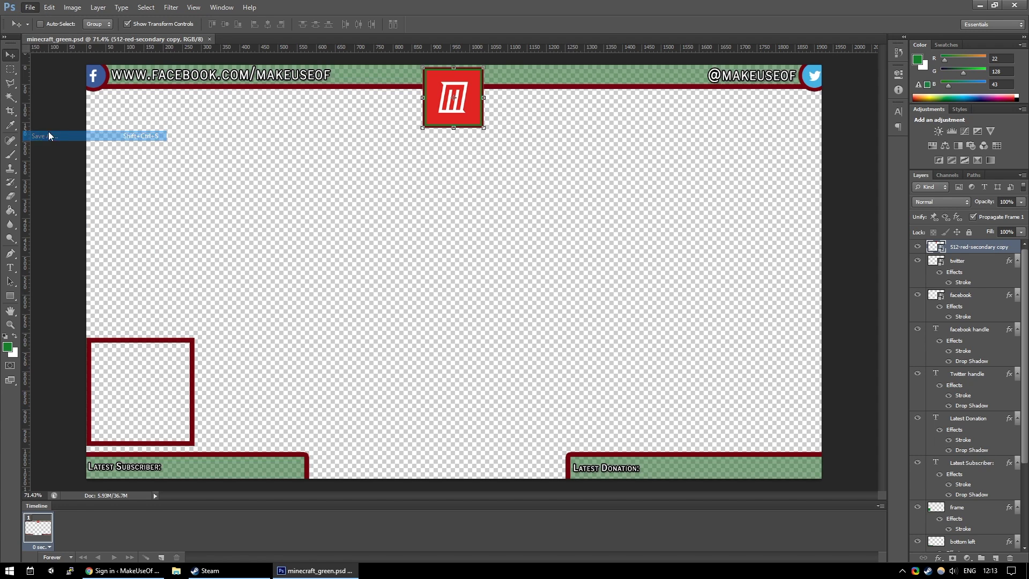
pyautogui.click(572, 314)
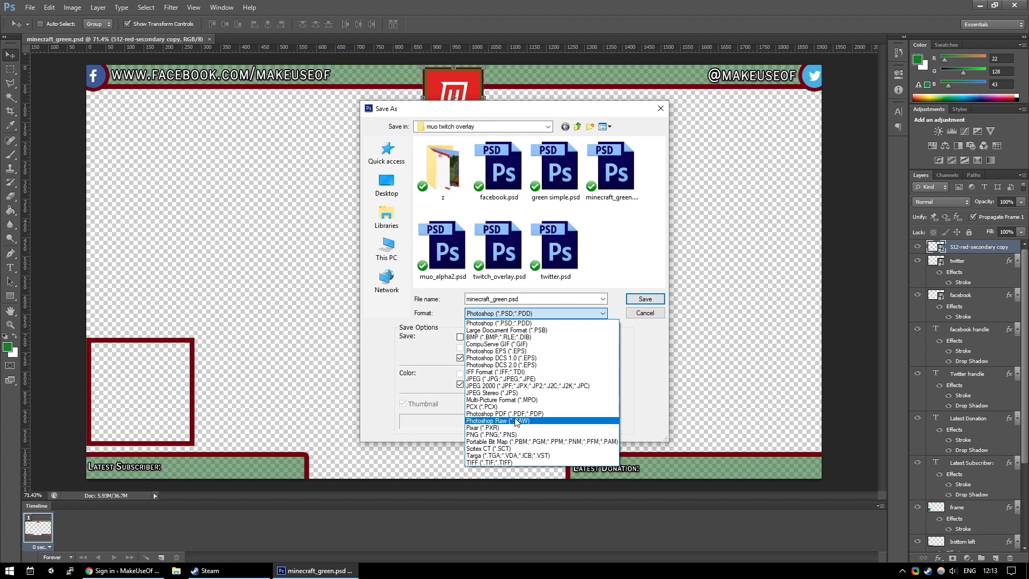
pyautogui.click(507, 434)
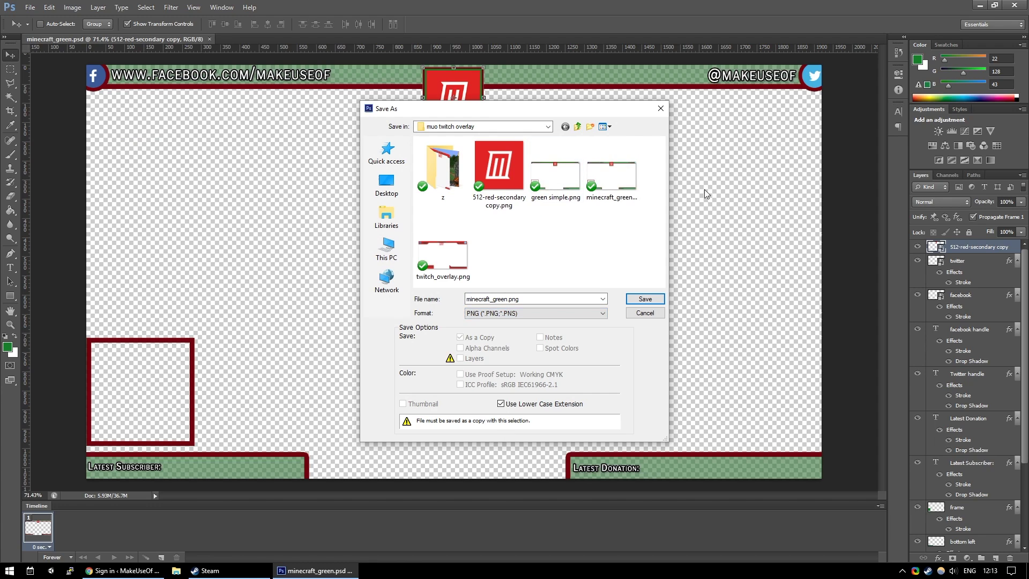
pyautogui.click(632, 299)
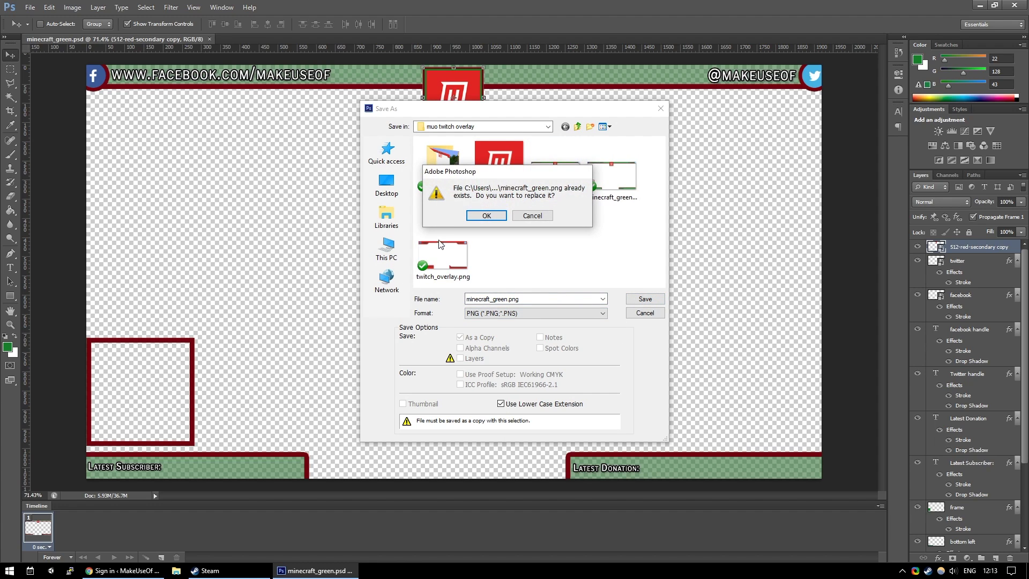
pyautogui.click(486, 217)
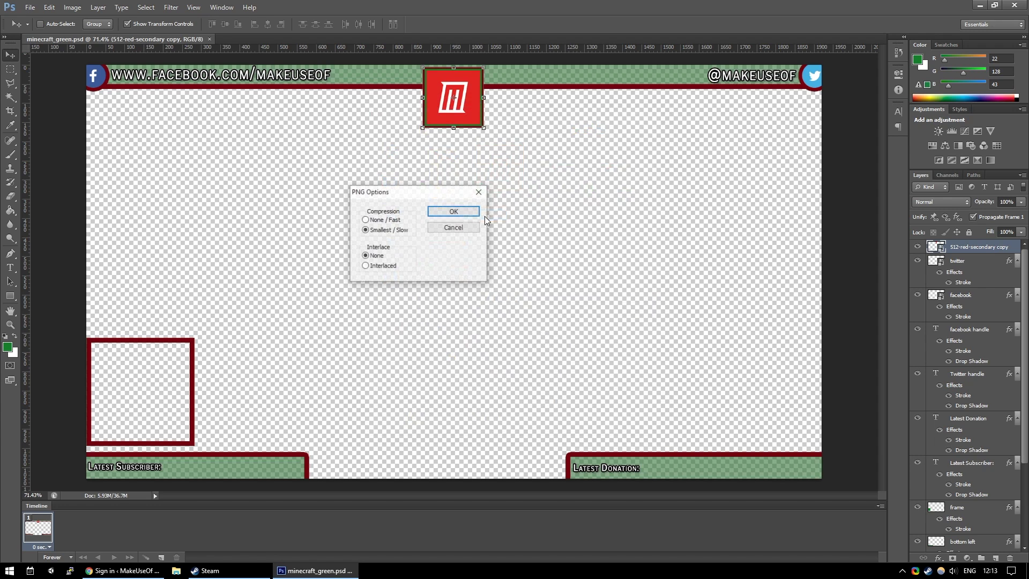
pyautogui.click(444, 212)
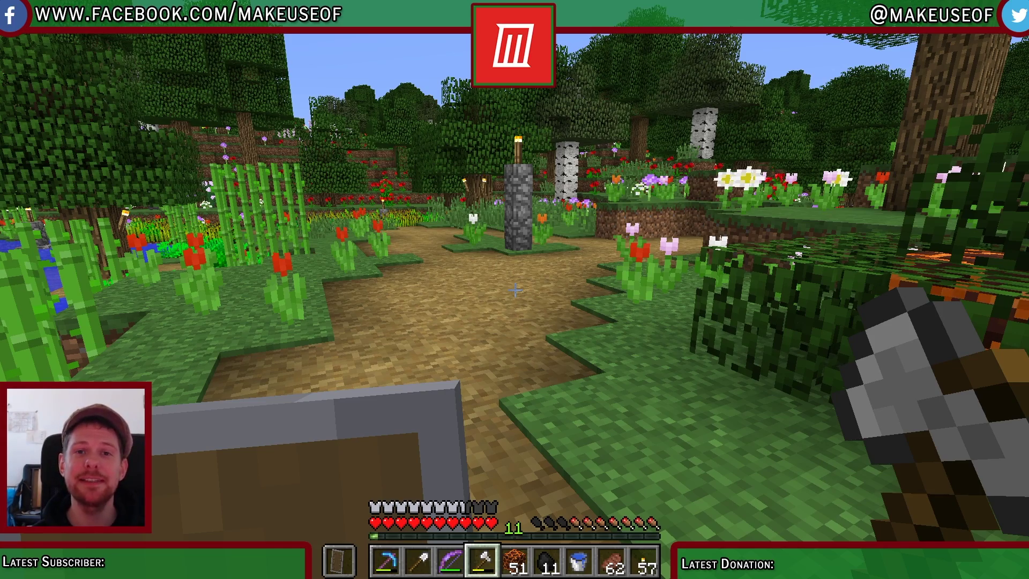
# - Walk forward in Minecraft to show live gameplay beneath the overlay in OBS
pyautogui.press('w')
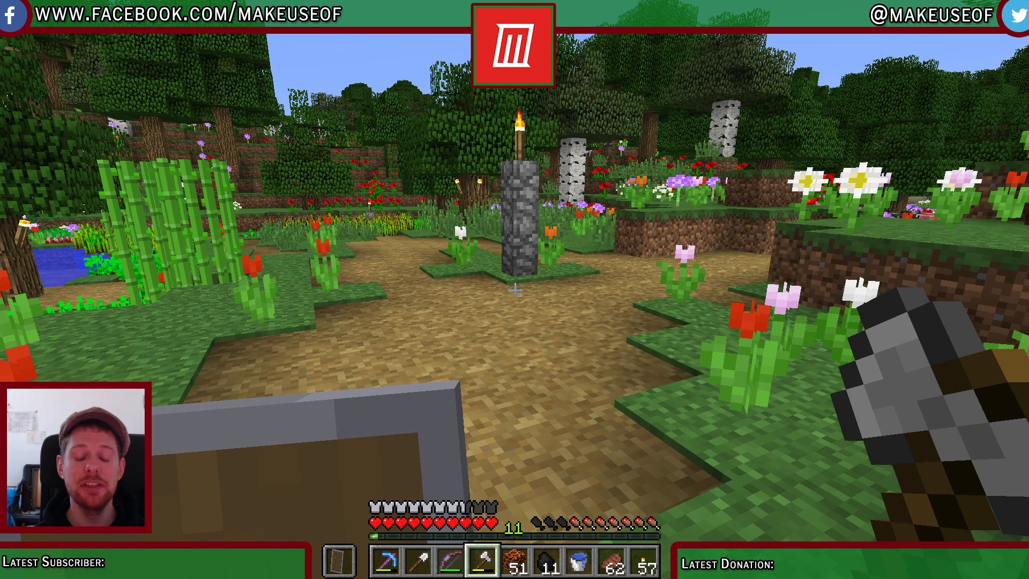